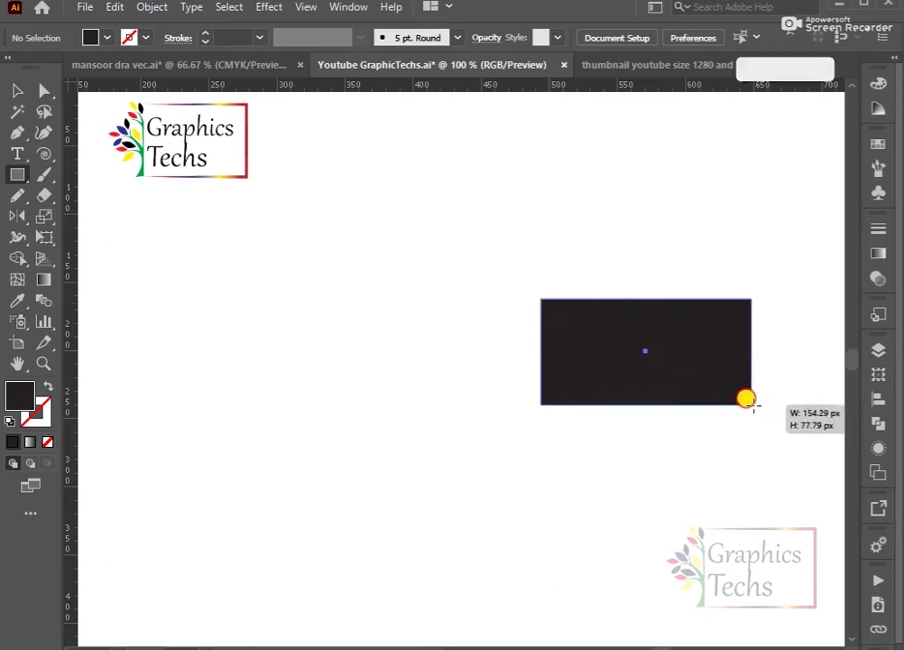
# Cut a thin upright slit into the top edge of the dark rectangle
pyautogui.moveTo(643, 325); pyautogui.dragTo(644, 321)
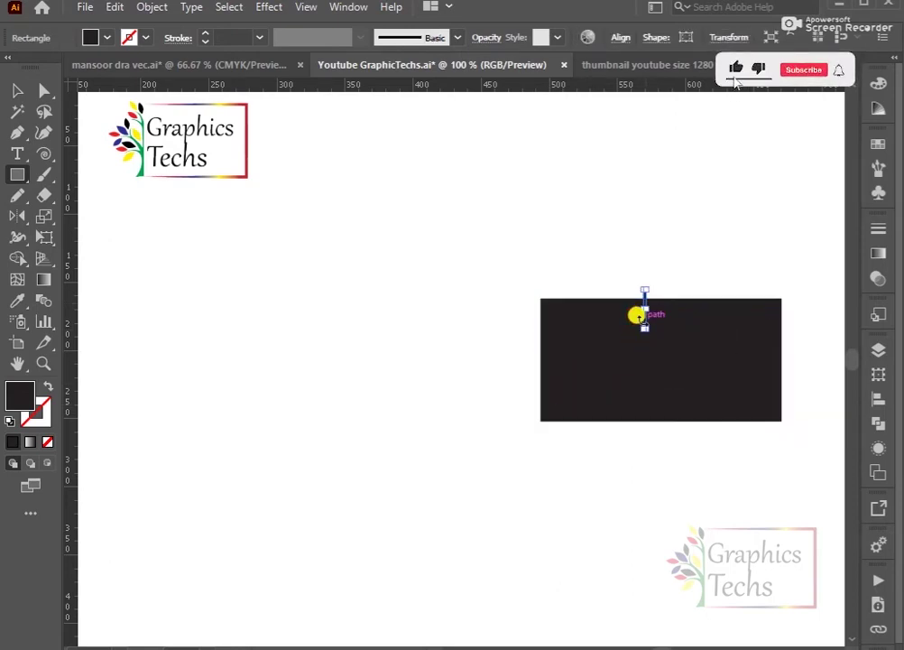
pyautogui.hotkey('ctrl', '+')
pyautogui.hotkey('ctrl', '+')
pyautogui.hotkey('ctrl', '+')
pyautogui.hotkey('ctrl', 'a')
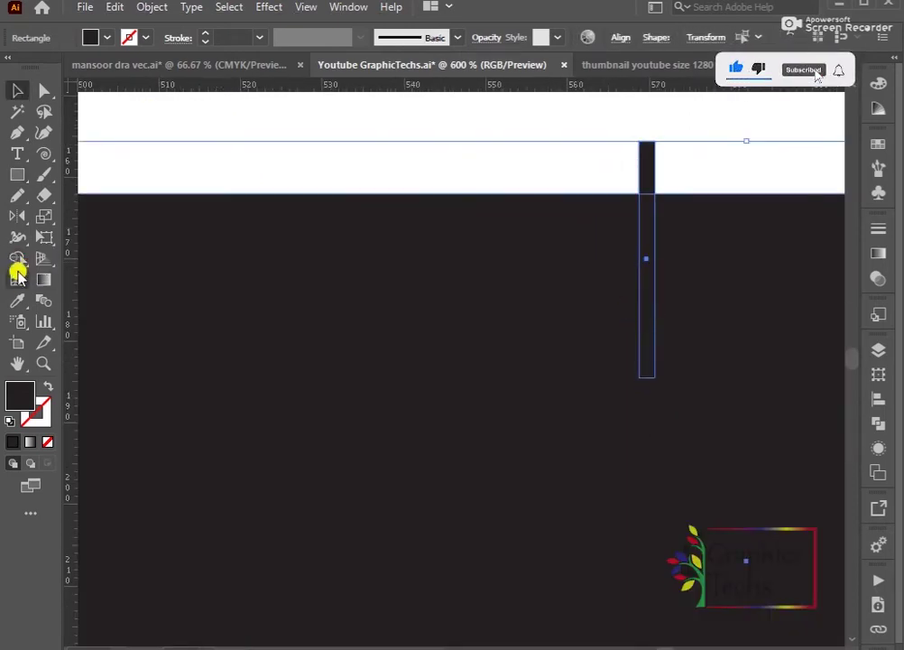
pyautogui.hotkey('ctrl', 'shift', 'a')
pyautogui.click(18, 91)
pyautogui.hotkey('ctrl', '-')
pyautogui.hotkey('ctrl', '-')
pyautogui.hotkey('ctrl', '-')
# Draw a closed diagonal path over the body's lower right and select all shapes
pyautogui.press('p')
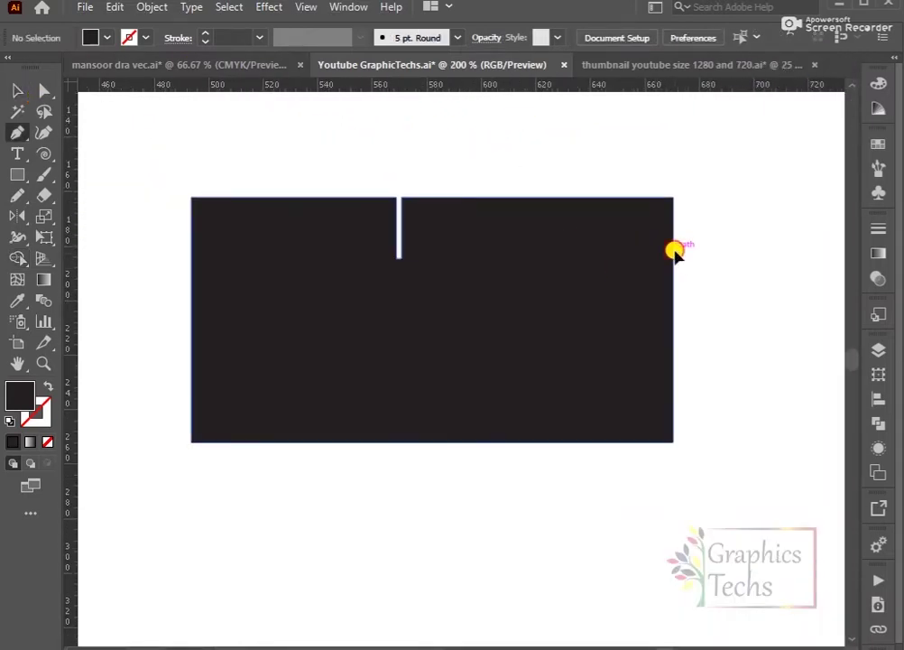
pyautogui.click(672, 250)
pyautogui.click(396, 252)
pyautogui.click(203, 442)
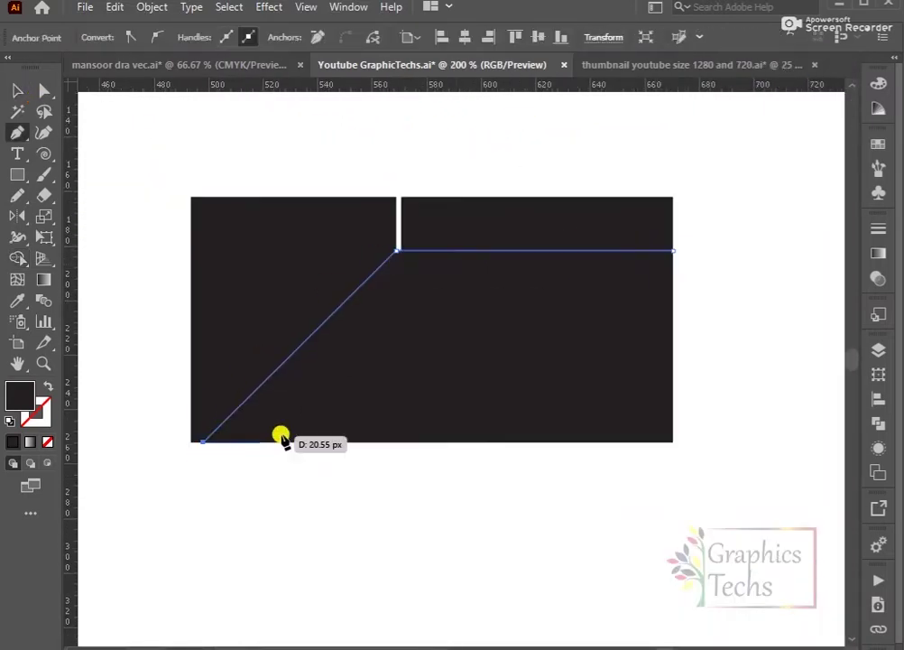
pyautogui.click(674, 255)
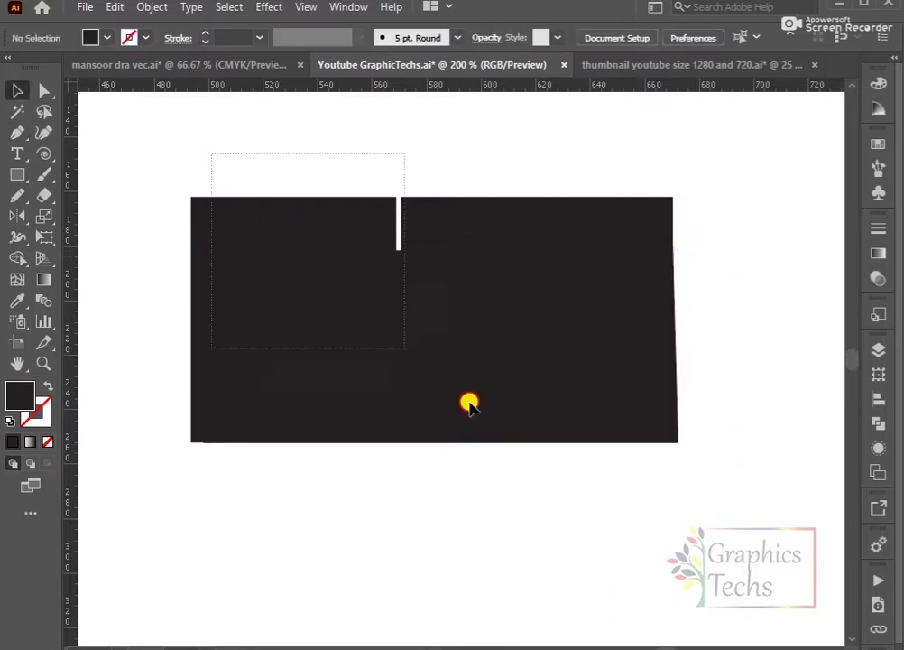
pyautogui.moveTo(212, 153); pyautogui.dragTo(95, 238)
pyautogui.hotkey('shift', 'm')
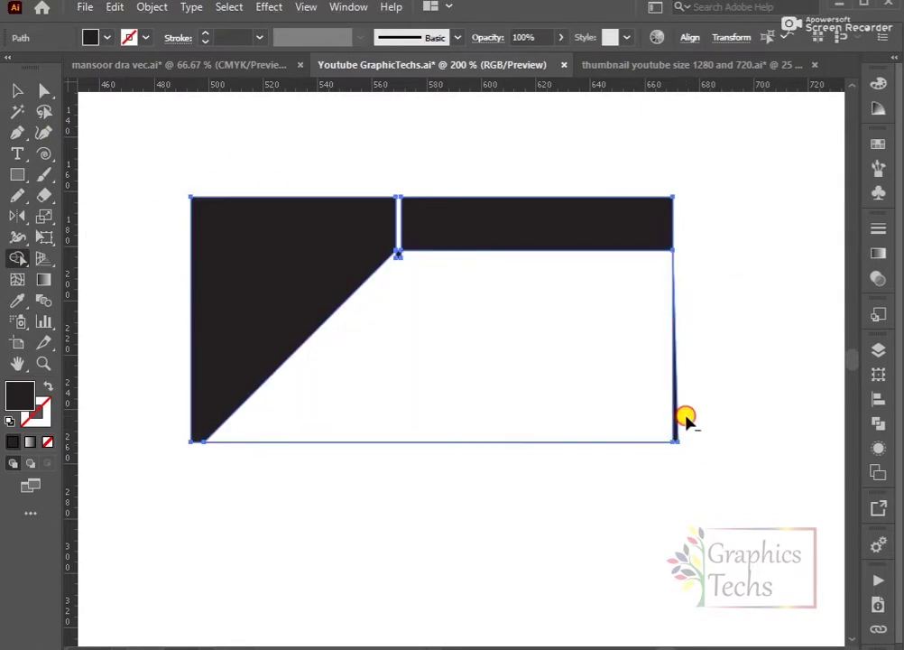
# Draw a rounded slot on the top band and duplicate it into three
pyautogui.scroll(-1, 442, 308)
pyautogui.scroll(3, 379, 240)
pyautogui.scroll(3, 510, 275)
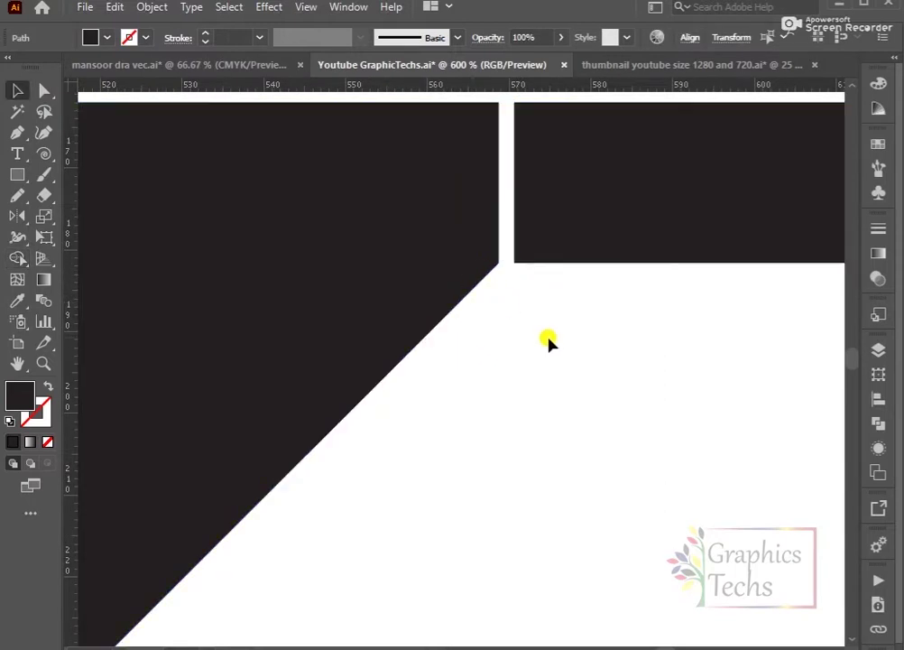
pyautogui.scroll(-2, 548, 339)
pyautogui.click(17, 174)
pyautogui.scroll(3, 359, 316)
pyautogui.moveTo(511, 245); pyautogui.dragTo(646, 276)
pyautogui.moveTo(571, 260)
pyautogui.mouseDown()
pyautogui.moveTo(581, 244)
pyautogui.moveTo(578, 295)
pyautogui.mouseUp()
pyautogui.hotkey('ctrl', 'd')
pyautogui.hotkey('ctrl', 'a')
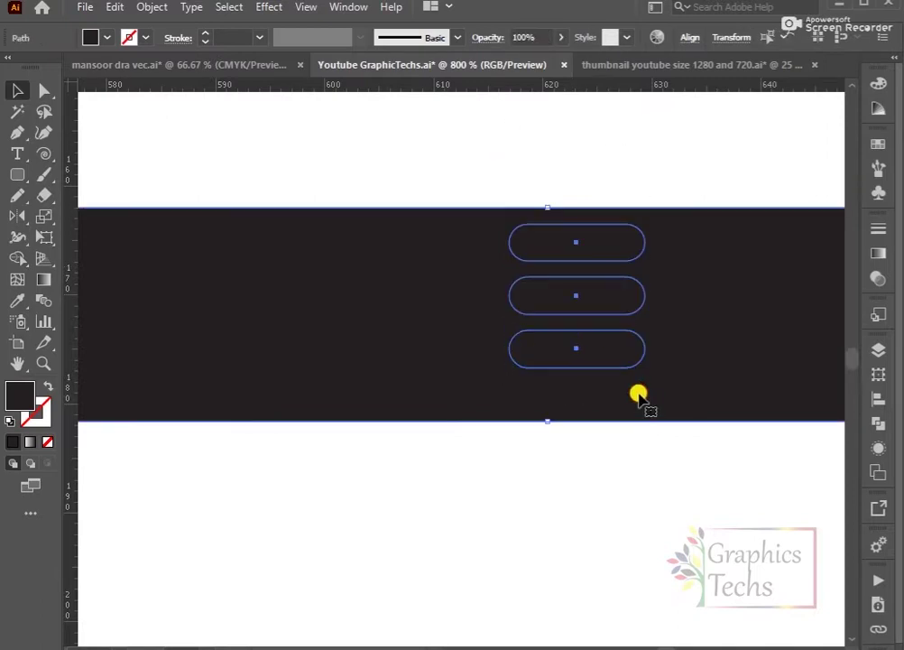
# Punch the three rounded slots out of the band with Shape Builder
pyautogui.click(27, 260)
pyautogui.keyDown('alt'); pyautogui.click(576, 242); pyautogui.keyUp('alt')
pyautogui.keyDown('alt'); pyautogui.click(576, 295); pyautogui.keyUp('alt')
pyautogui.keyDown('alt'); pyautogui.click(576, 348); pyautogui.keyUp('alt')
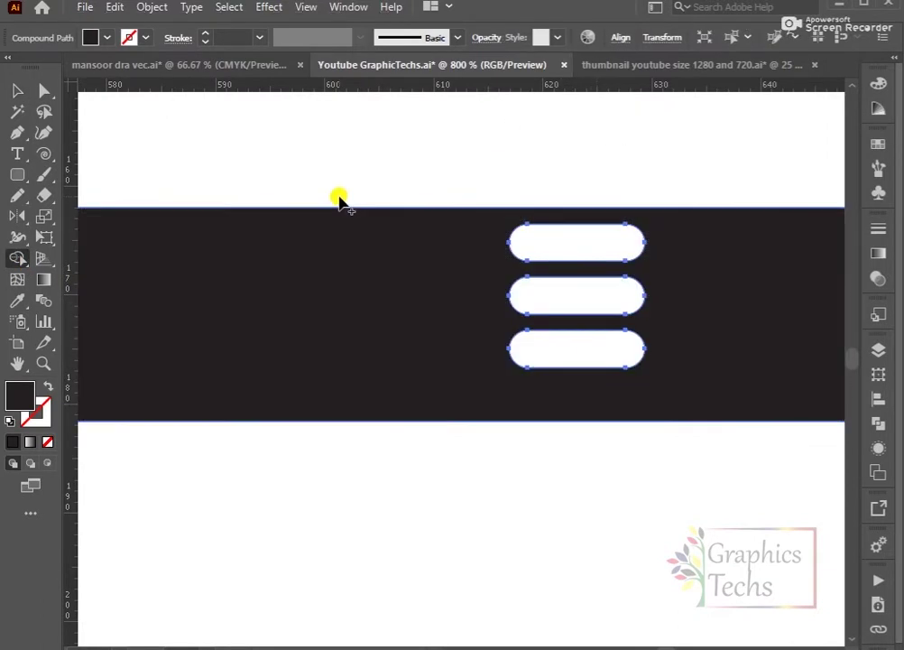
pyautogui.press('v')
pyautogui.hotkey('ctrl', '-')
pyautogui.hotkey('ctrl', '-')
# Refill the lower right with a four-point panel leaving a thin diagonal gap, then start a circle
pyautogui.click(703, 264)
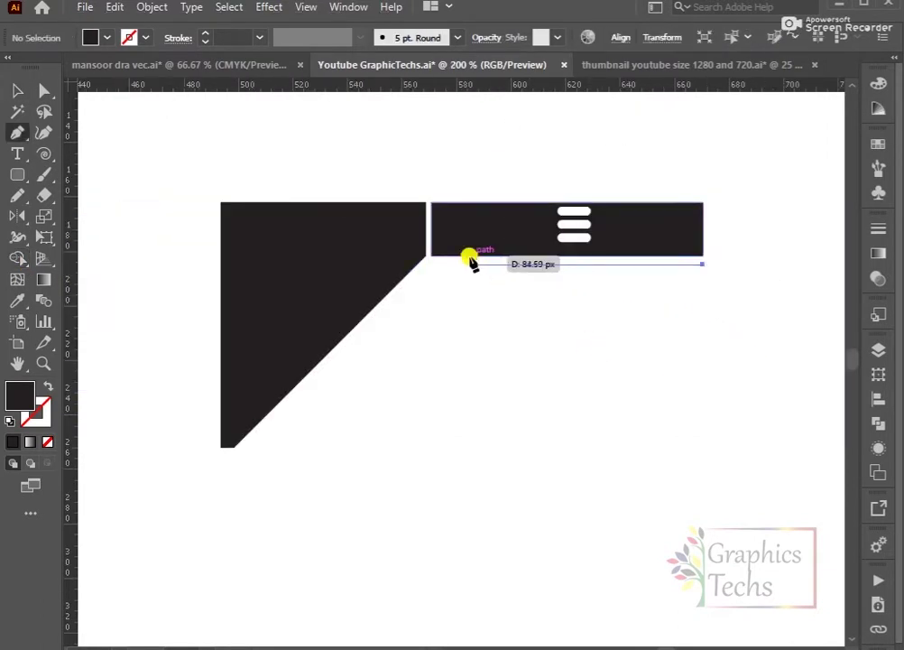
pyautogui.click(430, 267)
pyautogui.click(249, 447)
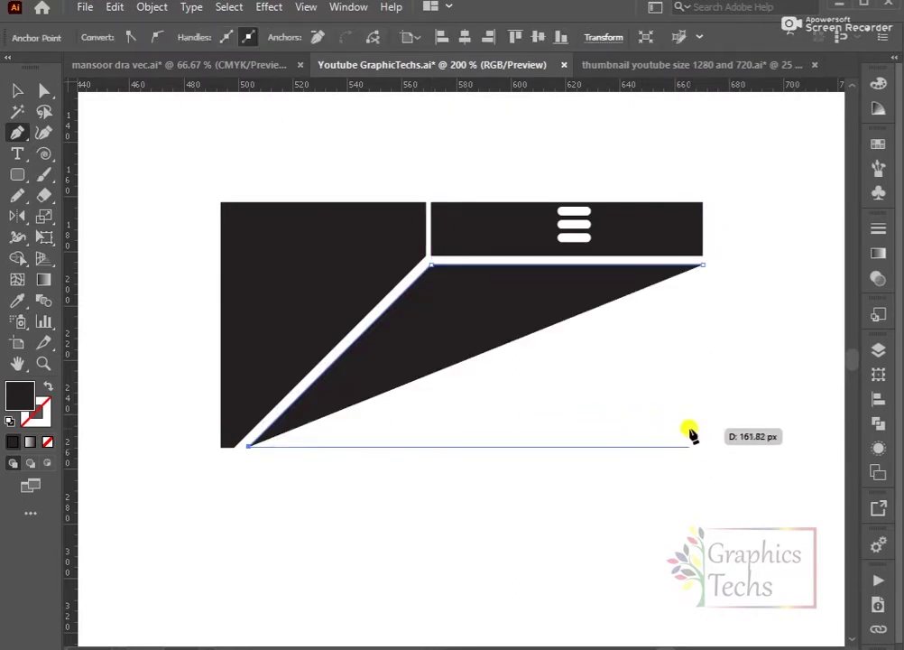
pyautogui.click(702, 447)
pyautogui.hotkey('ctrl', 'shift', 'a')
pyautogui.hotkey('ctrl', '-')
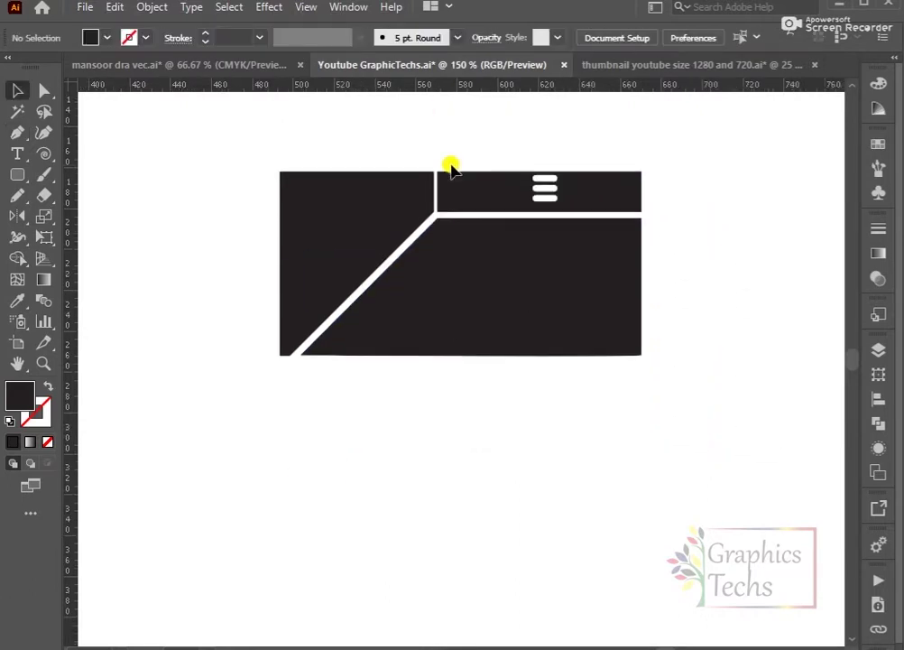
pyautogui.hotkey('ctrl', '-')
pyautogui.press('l')
pyautogui.moveTo(508, 355)
pyautogui.mouseDown()
pyautogui.moveTo(555, 420)
pyautogui.moveTo(583, 434)
pyautogui.mouseUp()
# Carve a 120 px semicircular wheel arch into the lower-right panel and add a thin bar beneath
pyautogui.click(17, 91)
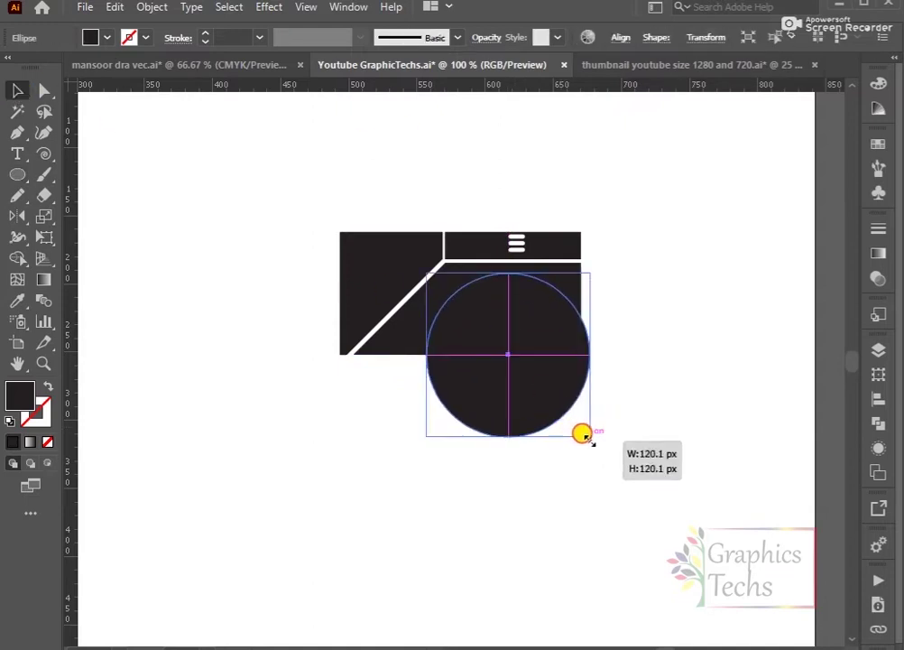
pyautogui.moveTo(509, 359)
pyautogui.mouseDown()
pyautogui.moveTo(496, 366)
pyautogui.moveTo(511, 365)
pyautogui.mouseUp()
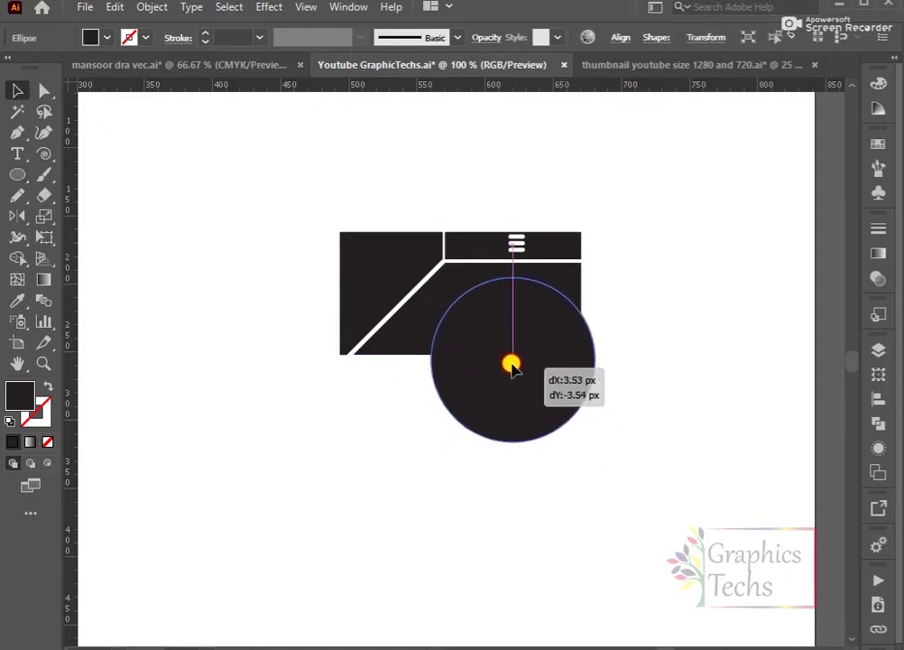
pyautogui.moveTo(326, 196); pyautogui.dragTo(600, 451)
pyautogui.click(17, 257)
pyautogui.keyDown('alt'); pyautogui.click(550, 397); pyautogui.keyUp('alt')
pyautogui.keyDown('alt'); pyautogui.click(512, 316); pyautogui.keyUp('alt')
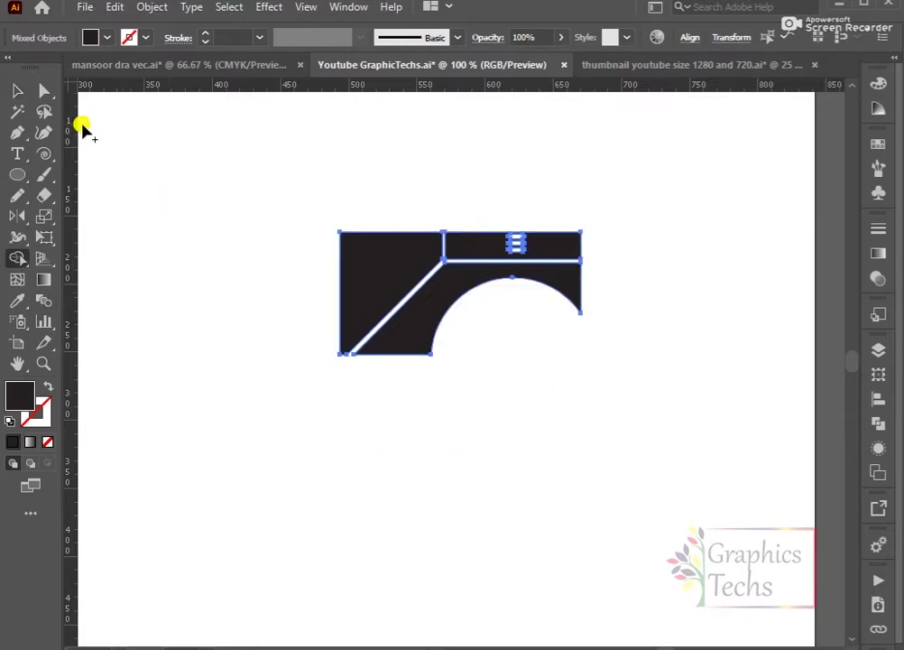
pyautogui.press('v')
pyautogui.click(434, 149)
pyautogui.hscroll(-3, 554, 401)
pyautogui.moveTo(557, 388)
pyautogui.mouseDown()
pyautogui.moveTo(307, 414)
pyautogui.moveTo(310, 395)
pyautogui.mouseUp()
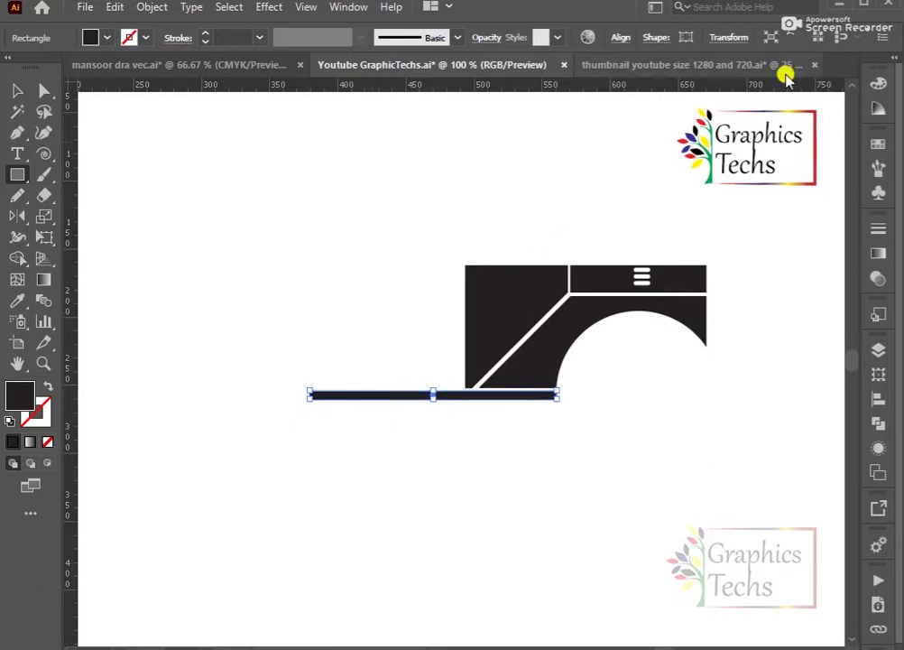
# Draw a rounded rectangle over the body's lower-left corner, redoing a misplaced first attempt
pyautogui.hotkey('ctrl', 'shift', 'a')
pyautogui.moveTo(17, 174); pyautogui.dragTo(82, 194)
pyautogui.moveTo(440, 255)
pyautogui.mouseDown()
pyautogui.moveTo(473, 379)
pyautogui.moveTo(313, 357)
pyautogui.mouseUp()
pyautogui.hotkey('ctrl', 'z')
pyautogui.press('v')
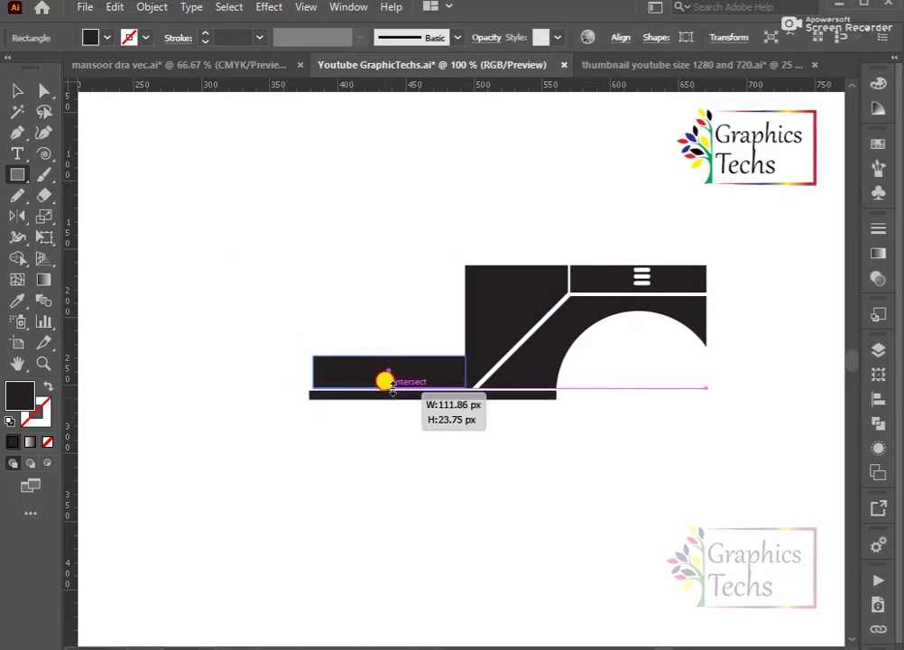
pyautogui.moveTo(17, 174); pyautogui.dragTo(82, 194)
pyautogui.moveTo(395, 251); pyautogui.dragTo(479, 361)
# Subtract the rounded rectangle to form a rounded dip beside the low front block
pyautogui.moveTo(77, 110); pyautogui.dragTo(488, 466)
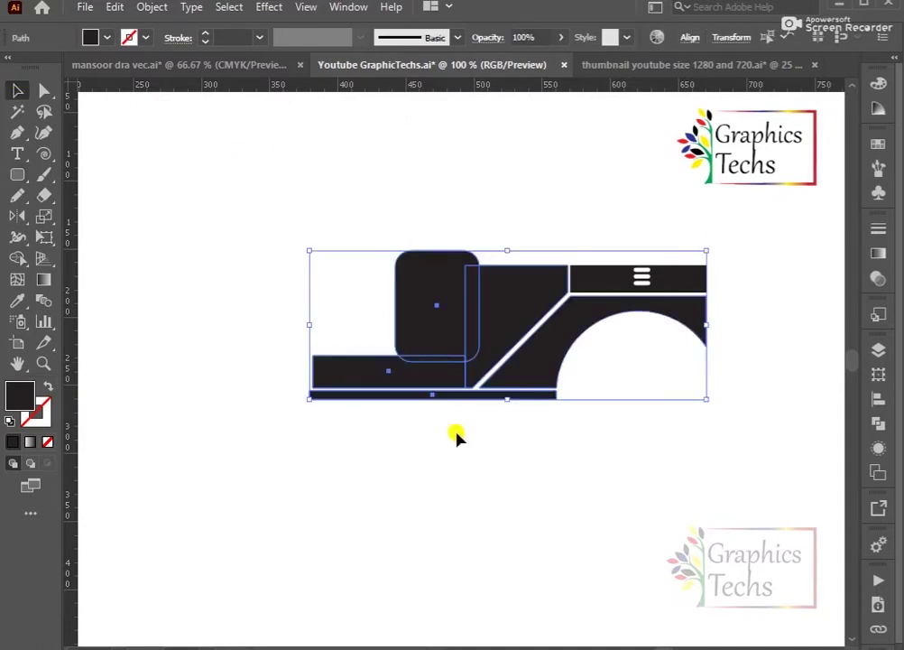
pyautogui.click(15, 262)
pyautogui.keyDown('alt'); pyautogui.click(429, 298); pyautogui.keyUp('alt')
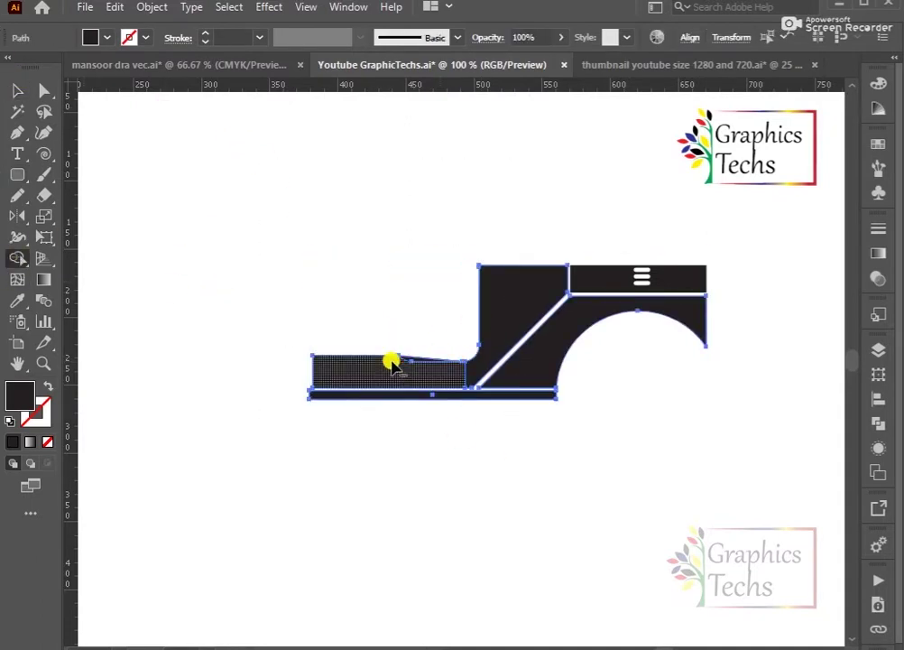
pyautogui.scroll(4, 405, 365)
pyautogui.keyDown('alt'); pyautogui.click(410, 355); pyautogui.keyUp('alt')
pyautogui.press('v')
pyautogui.scroll(-2, 313, 248)
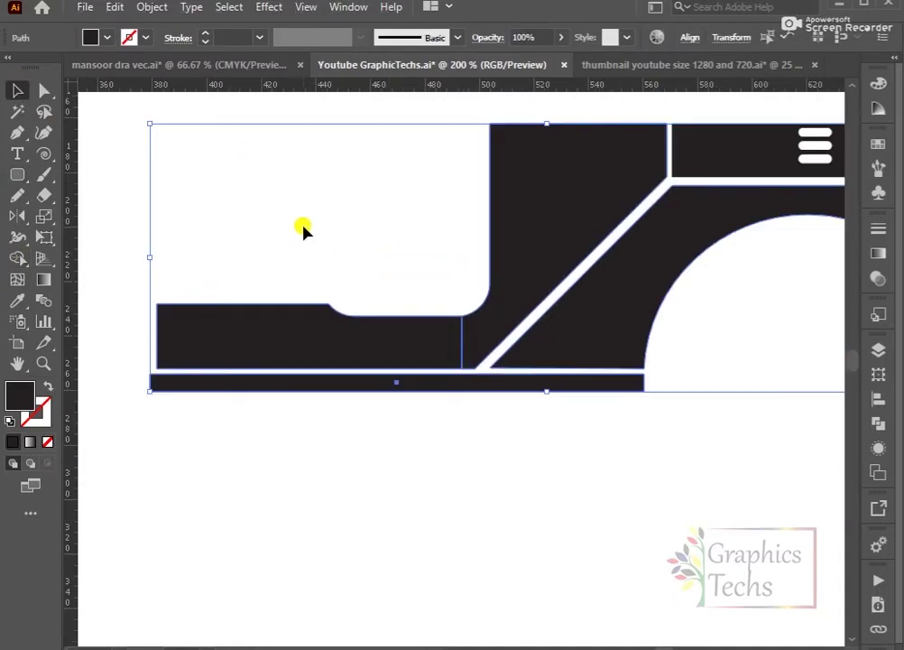
pyautogui.click(303, 191)
pyautogui.hotkey('ctrl', '1')
pyautogui.moveTo(18, 174); pyautogui.dragTo(32, 196)
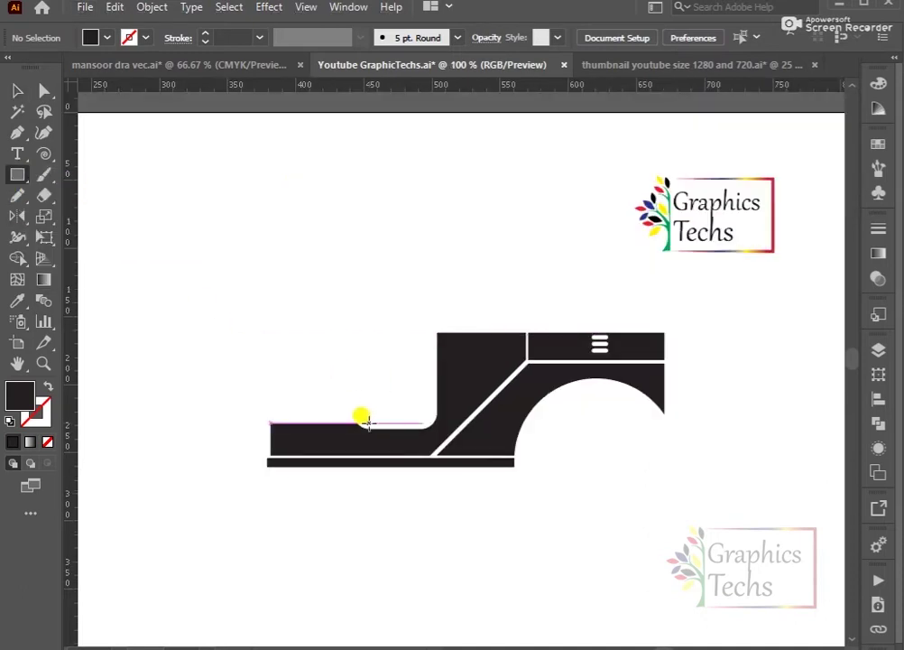
# Place a slightly tilted rounded bar on the low section and reduce its corner rounding
pyautogui.moveTo(355, 423); pyautogui.dragTo(271, 398)
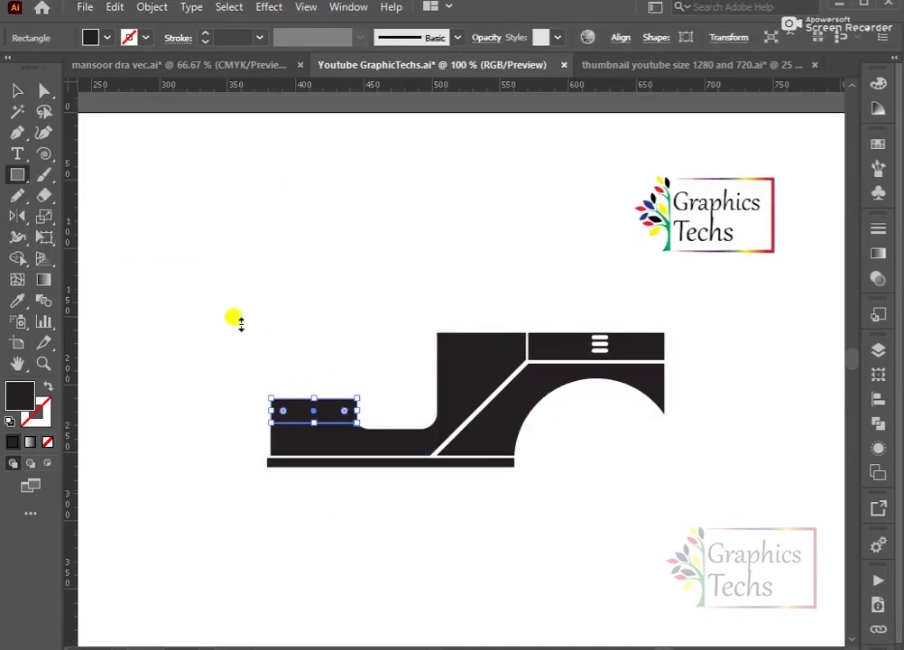
pyautogui.moveTo(256, 364)
pyautogui.mouseDown()
pyautogui.moveTo(359, 388)
pyautogui.moveTo(336, 351)
pyautogui.moveTo(302, 384)
pyautogui.mouseUp()
pyautogui.press('v')
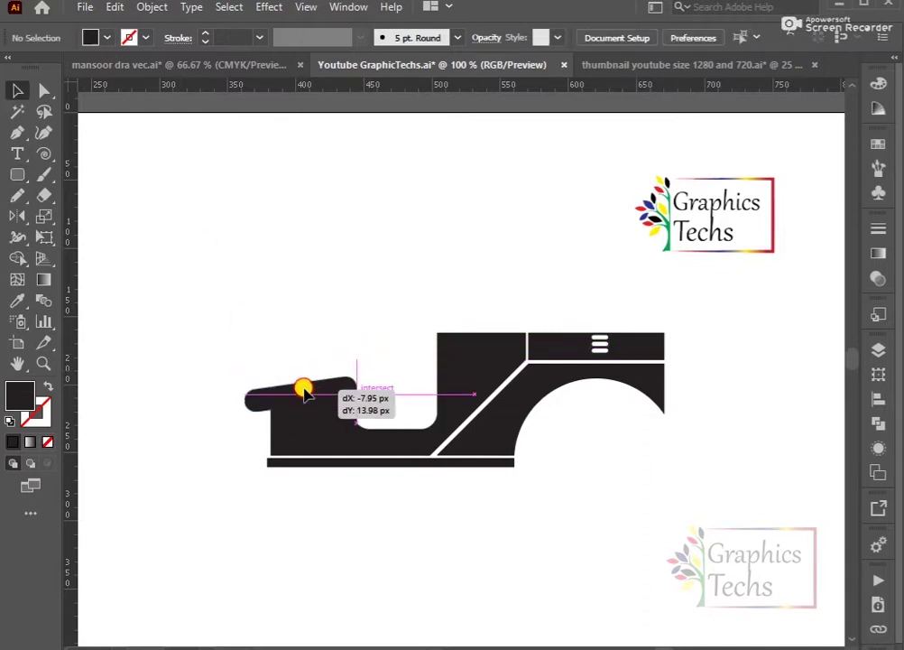
pyautogui.moveTo(326, 404); pyautogui.dragTo(328, 395)
pyautogui.scroll(5, 303, 399)
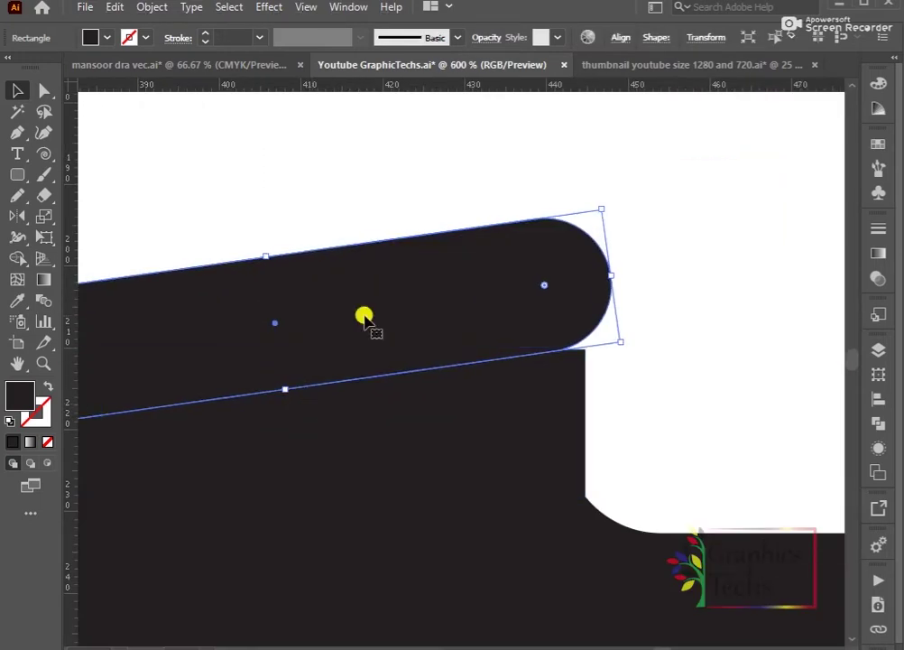
pyautogui.moveTo(545, 284); pyautogui.dragTo(538, 255)
pyautogui.keyDown('alt'); pyautogui.scroll(-3, 498, 274); pyautogui.keyUp('alt')
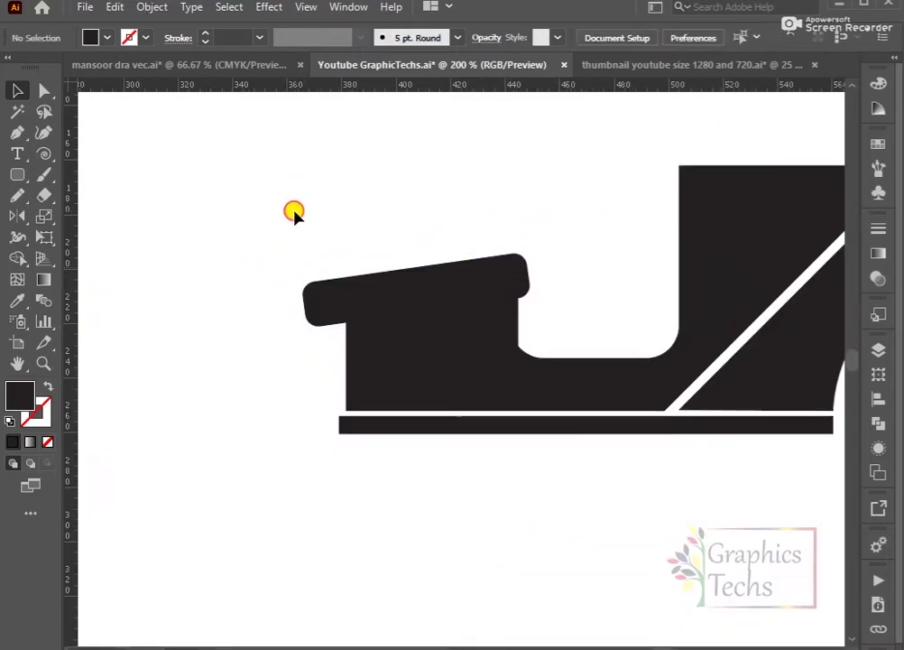
pyautogui.moveTo(295, 214); pyautogui.dragTo(505, 316)
pyautogui.click(218, 343)
# Draw a 185.46 × 103.78 px dark block at the far left
pyautogui.keyDown('alt'); pyautogui.scroll(-3, 371, 297); pyautogui.keyUp('alt')
pyautogui.moveTo(374, 297)
pyautogui.mouseDown()
pyautogui.moveTo(207, 205)
pyautogui.moveTo(187, 206)
pyautogui.moveTo(201, 243)
pyautogui.mouseUp()
pyautogui.moveTo(17, 175); pyautogui.dragTo(61, 196)
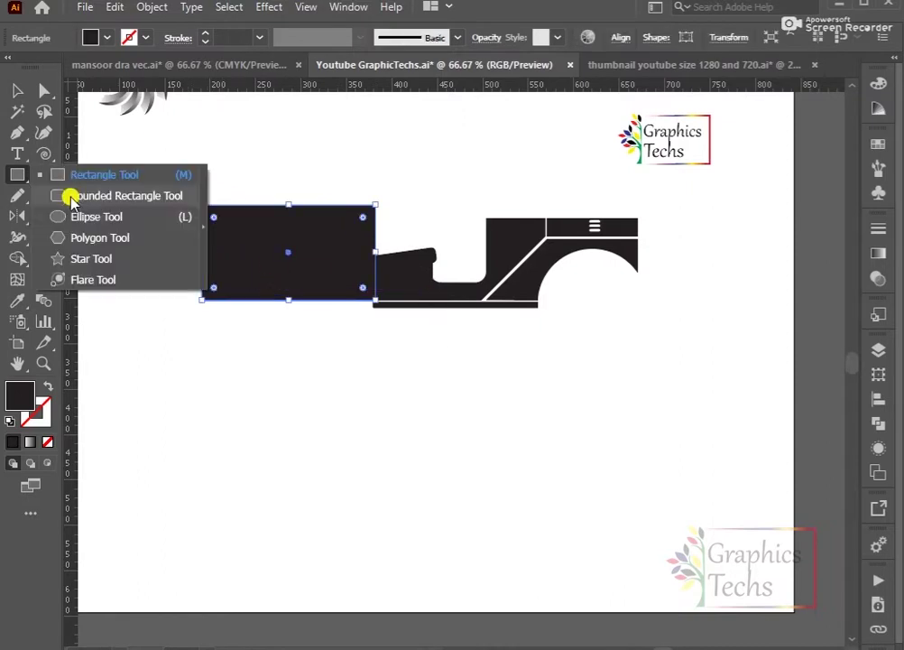
# Add a narrow upright bar, copy the wheel circle to the rear wheel, and select everything
pyautogui.moveTo(357, 166); pyautogui.dragTo(379, 253)
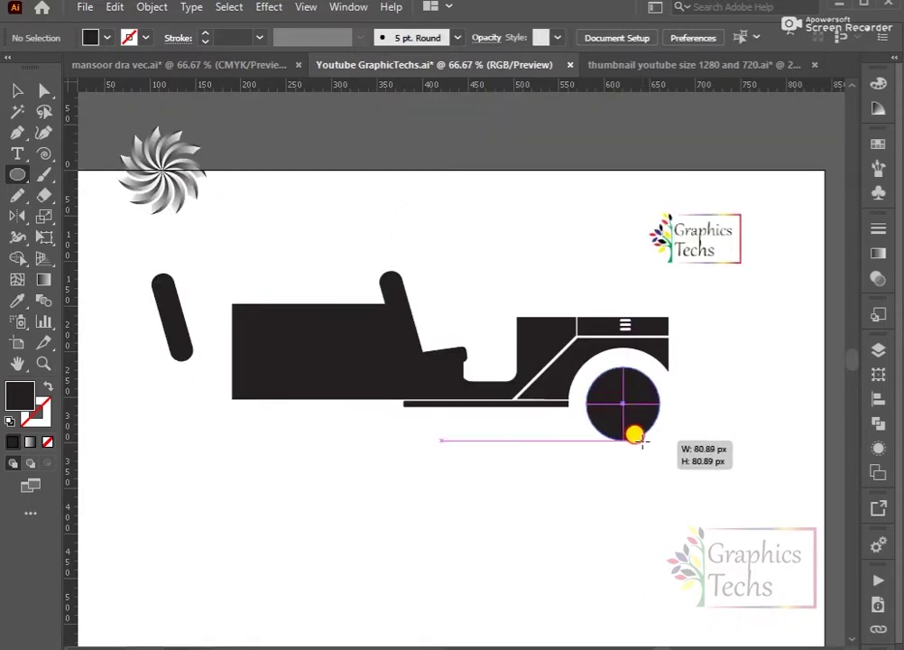
pyautogui.moveTo(636, 434); pyautogui.dragTo(651, 459)
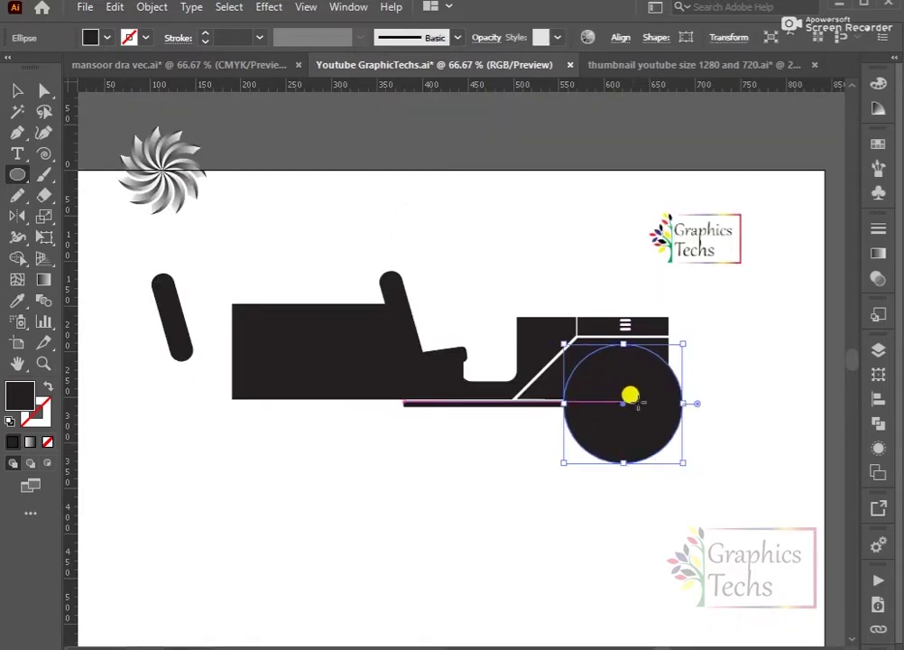
pyautogui.moveTo(625, 406)
pyautogui.mouseDown()
pyautogui.moveTo(541, 488)
pyautogui.moveTo(284, 416)
pyautogui.moveTo(275, 430)
pyautogui.moveTo(323, 426)
pyautogui.moveTo(304, 419)
pyautogui.moveTo(129, 548)
pyautogui.mouseUp()
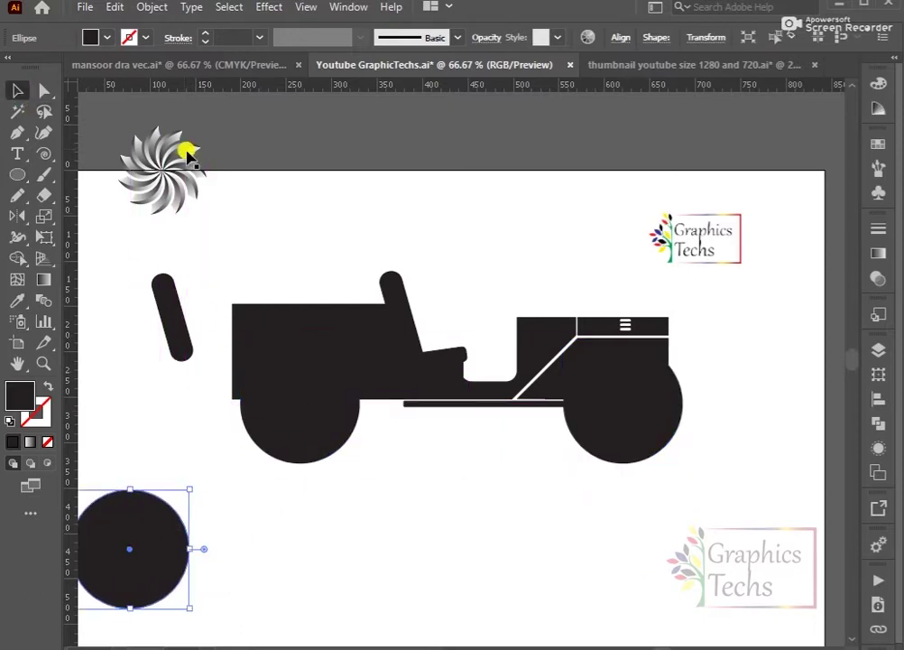
pyautogui.click(144, 142)
pyautogui.moveTo(218, 276); pyautogui.dragTo(605, 501)
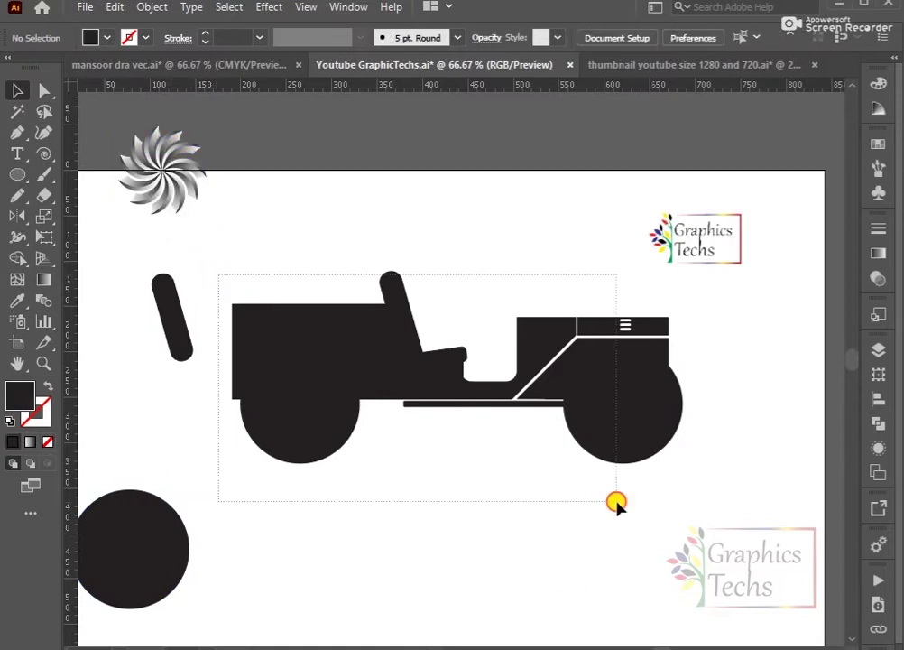
# Cut both the front and rear wheel arches out of the jeep body
pyautogui.click(25, 258)
pyautogui.keyDown('alt'); pyautogui.click(634, 430); pyautogui.keyUp('alt')
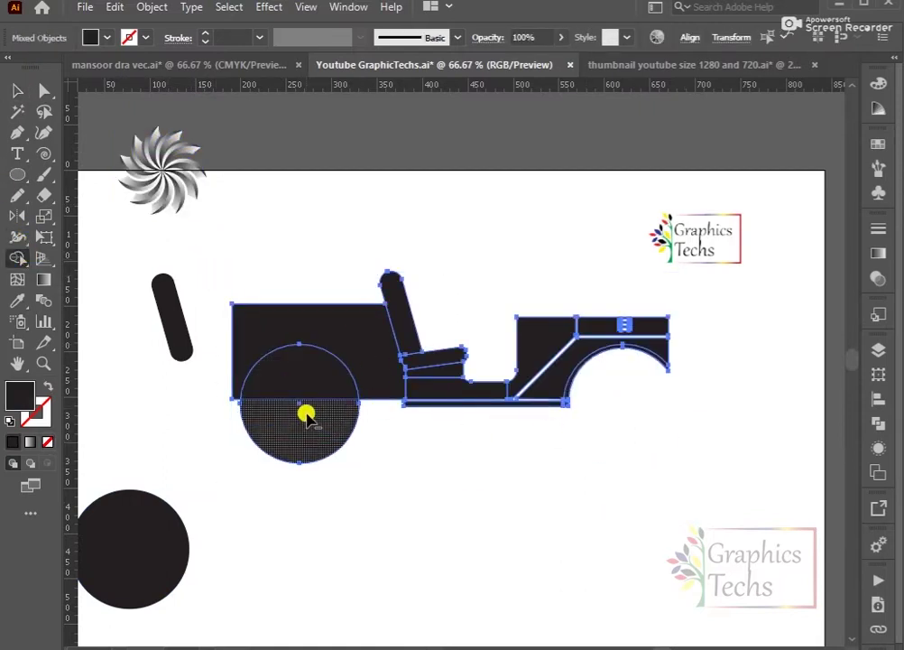
pyautogui.keyDown('alt'); pyautogui.click(303, 430); pyautogui.keyUp('alt')
pyautogui.keyDown('alt'); pyautogui.click(303, 374); pyautogui.keyUp('alt')
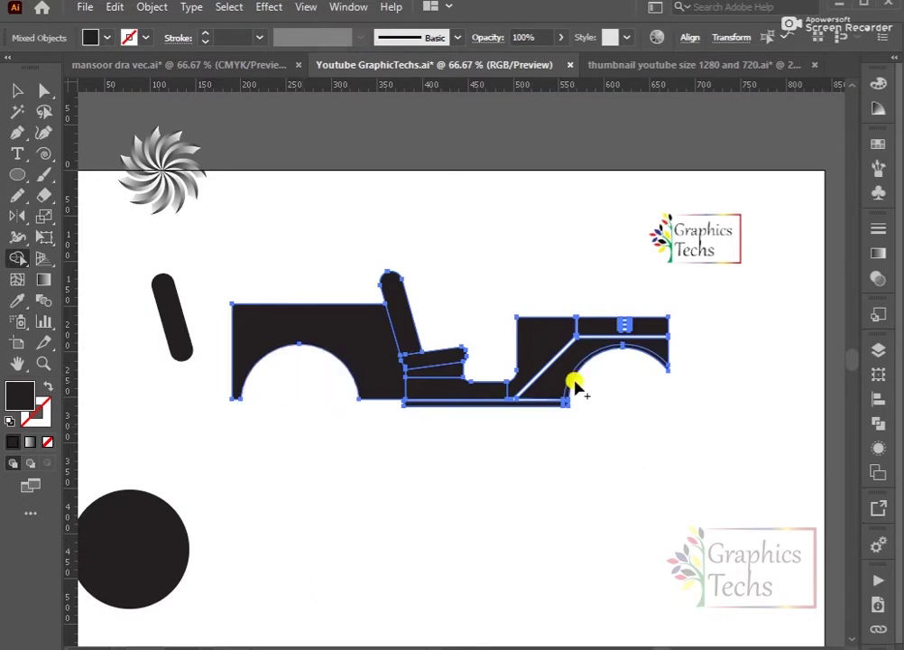
pyautogui.press('v')
pyautogui.hotkey('ctrl', '1')
# Position the windshield and diagonal roll-bar rods on the body and merge them in
pyautogui.moveTo(505, 500); pyautogui.dragTo(491, 481)
pyautogui.scroll(-5, 548, 422)
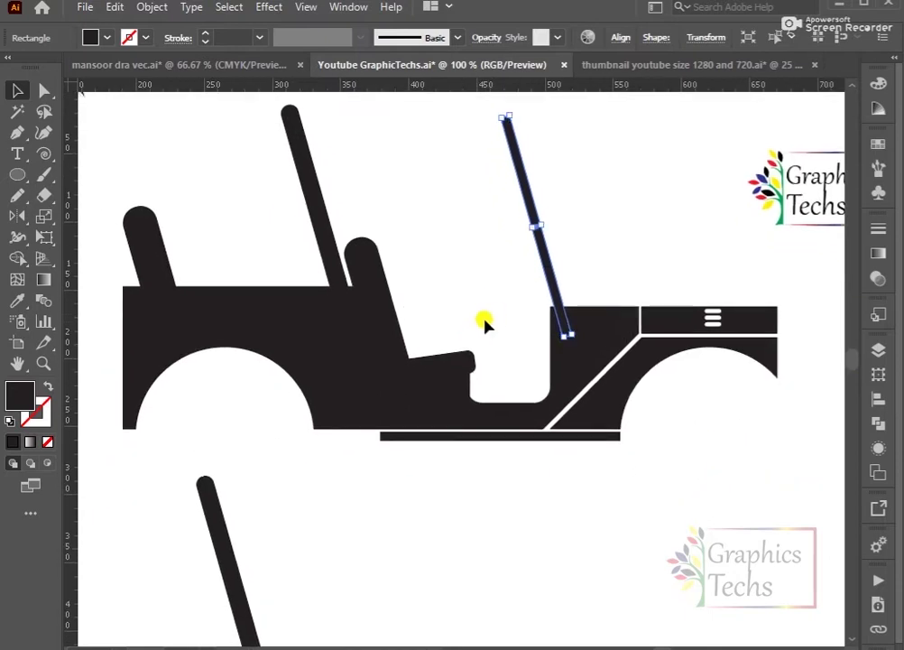
pyautogui.moveTo(219, 528)
pyautogui.mouseDown()
pyautogui.moveTo(309, 417)
pyautogui.moveTo(287, 170)
pyautogui.mouseUp()
pyautogui.scroll(1, 309, 417)
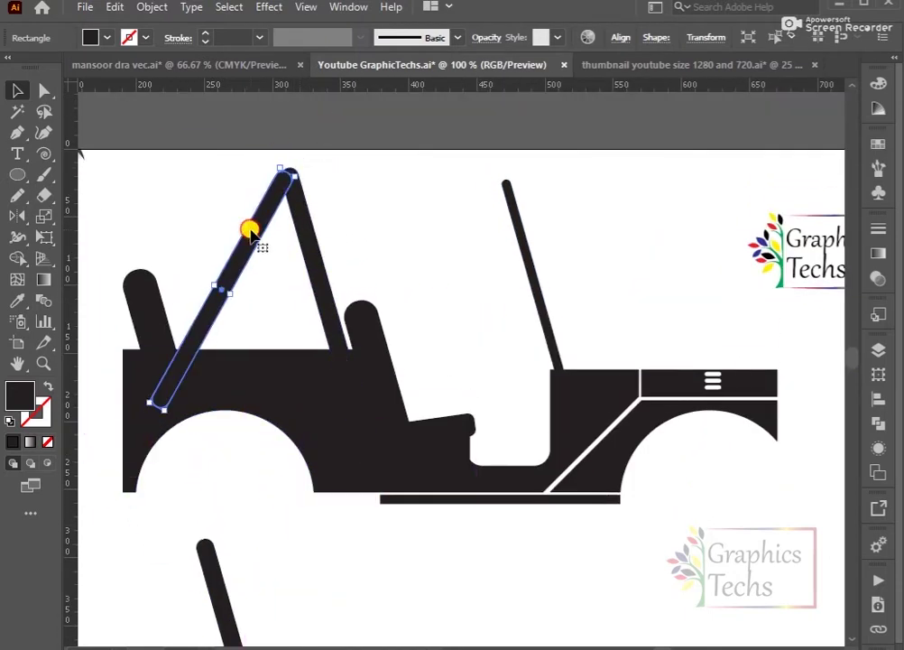
pyautogui.moveTo(250, 232); pyautogui.dragTo(268, 264)
pyautogui.moveTo(330, 202)
pyautogui.mouseDown()
pyautogui.moveTo(321, 237)
pyautogui.moveTo(268, 206)
pyautogui.mouseUp()
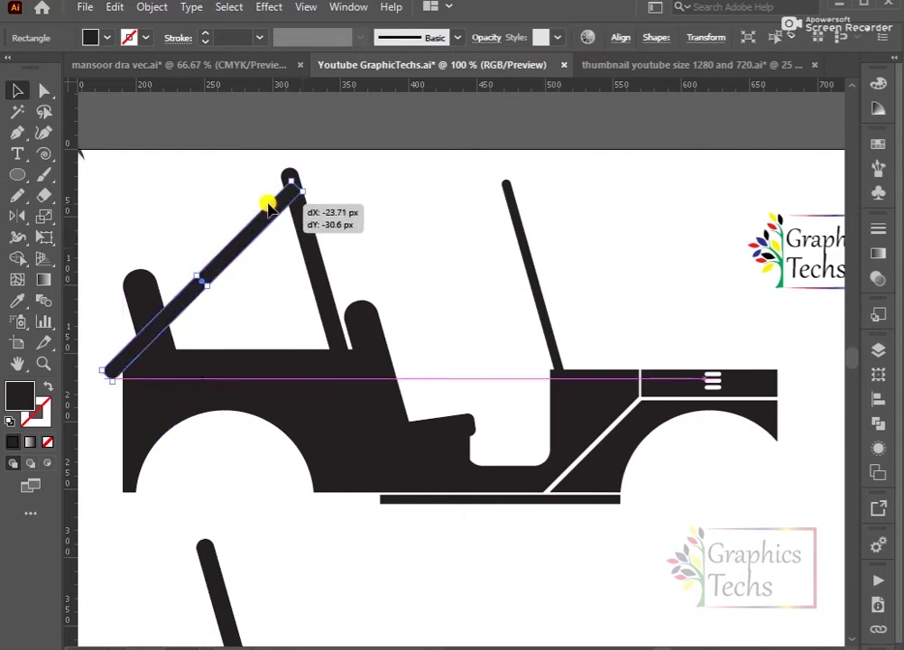
pyautogui.keyDown('shift'); pyautogui.click(211, 379); pyautogui.keyUp('shift')
pyautogui.hotkey('shift', 'm')
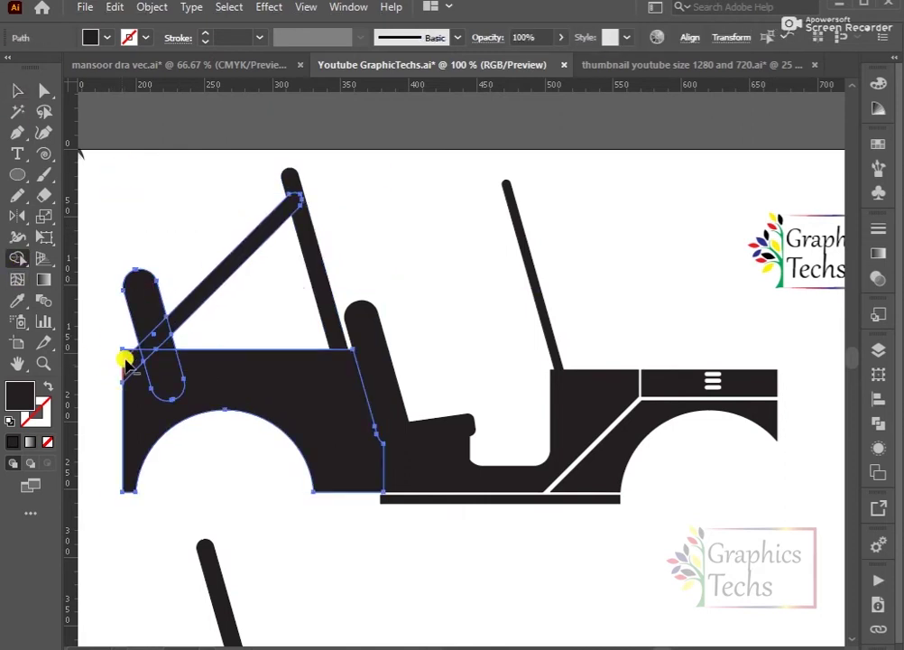
pyautogui.moveTo(152, 359); pyautogui.dragTo(142, 263)
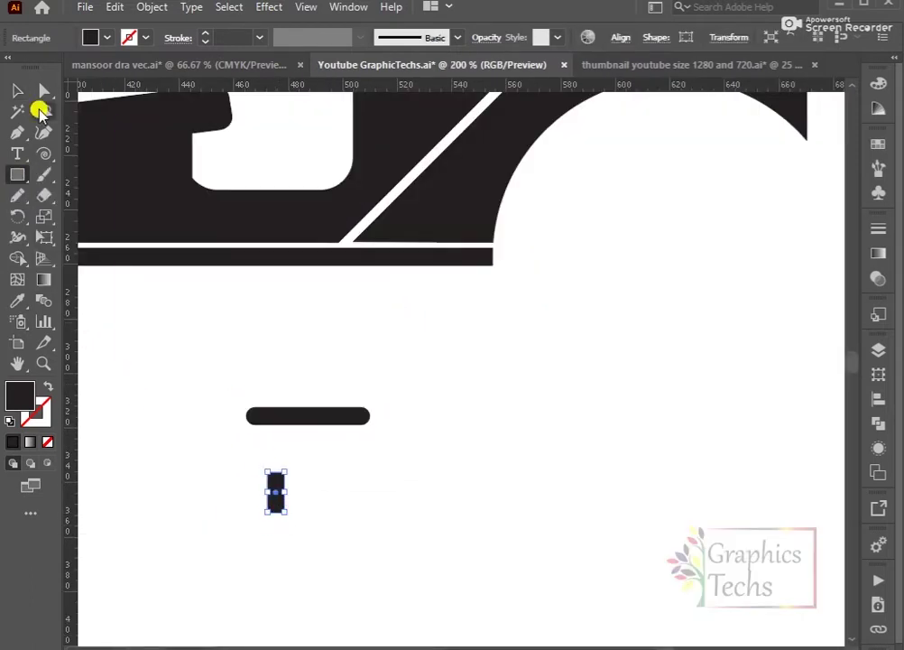
# Assemble a centred T-shaped steering wheel and place it rotated on the jeep
pyautogui.press('v')
pyautogui.moveTo(275, 498); pyautogui.dragTo(307, 443)
pyautogui.click(621, 38)
pyautogui.click(556, 88)
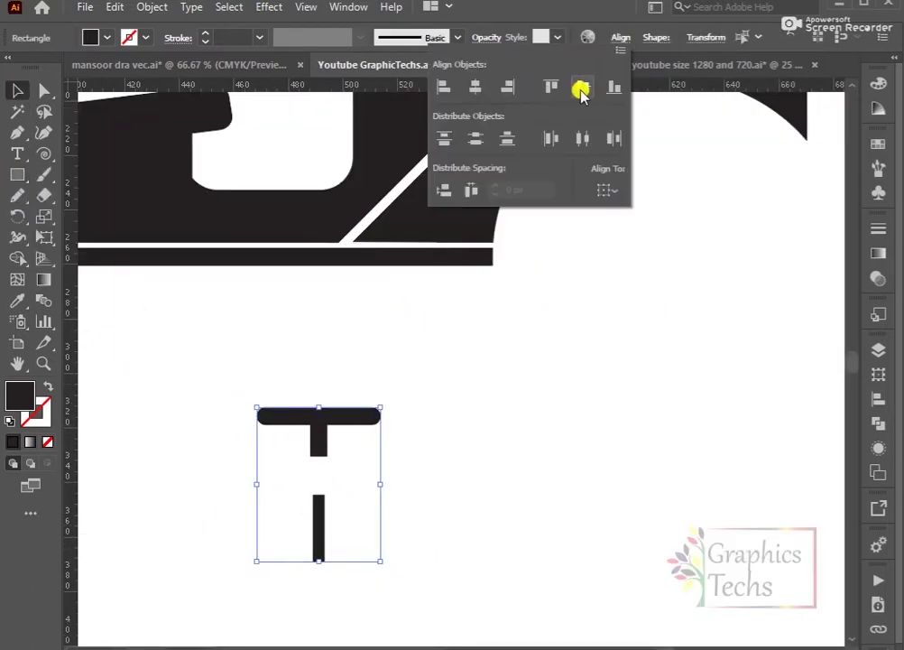
pyautogui.moveTo(329, 486); pyautogui.dragTo(352, 457)
pyautogui.hotkey('ctrl', '-')
pyautogui.moveTo(373, 402)
pyautogui.mouseDown()
pyautogui.moveTo(318, 178)
pyautogui.moveTo(299, 192)
pyautogui.moveTo(303, 209)
pyautogui.mouseUp()
# Draw the gear lever knob ellipse and adjust its position
pyautogui.press('l')
pyautogui.moveTo(284, 282)
pyautogui.mouseDown()
pyautogui.moveTo(296, 298)
pyautogui.moveTo(351, 318)
pyautogui.moveTo(326, 345)
pyautogui.mouseUp()
pyautogui.scroll(3, 317, 294)
pyautogui.press('m')
pyautogui.press('v')
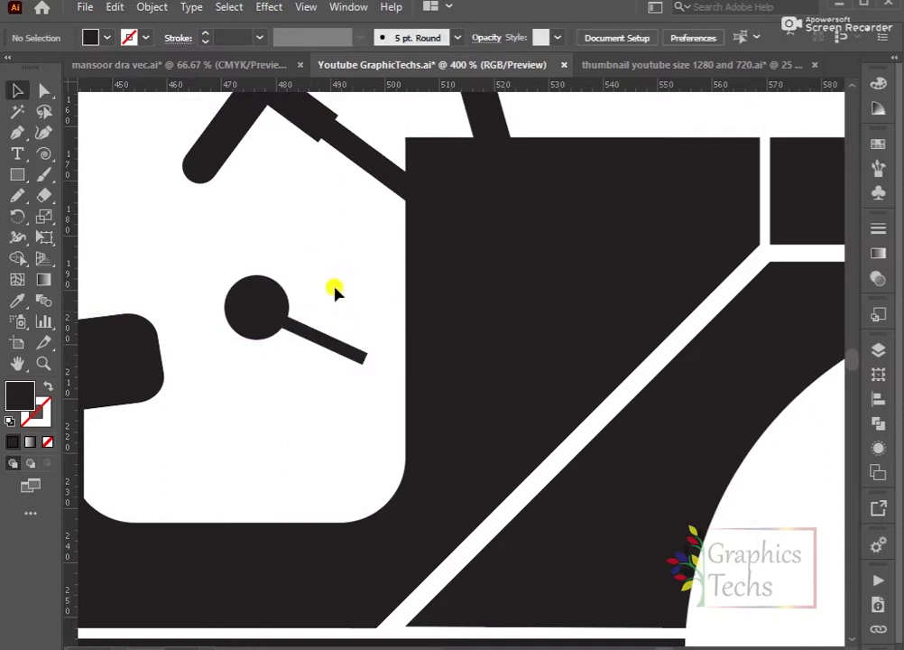
pyautogui.scroll(-2, 334, 289)
pyautogui.click(256, 289)
pyautogui.moveTo(290, 300)
pyautogui.mouseDown()
pyautogui.moveTo(276, 303)
pyautogui.moveTo(285, 283)
pyautogui.mouseUp()
pyautogui.click(295, 239)
# Add the lower gear lever stick angled down to meet the dashboard
pyautogui.press('m')
pyautogui.moveTo(348, 304); pyautogui.dragTo(359, 363)
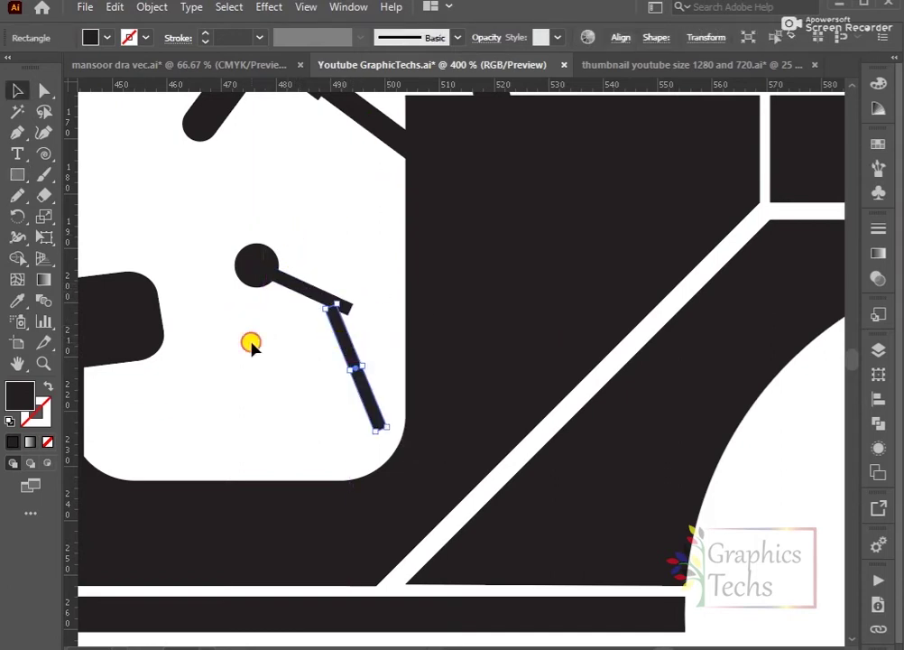
pyautogui.moveTo(353, 353); pyautogui.dragTo(383, 388)
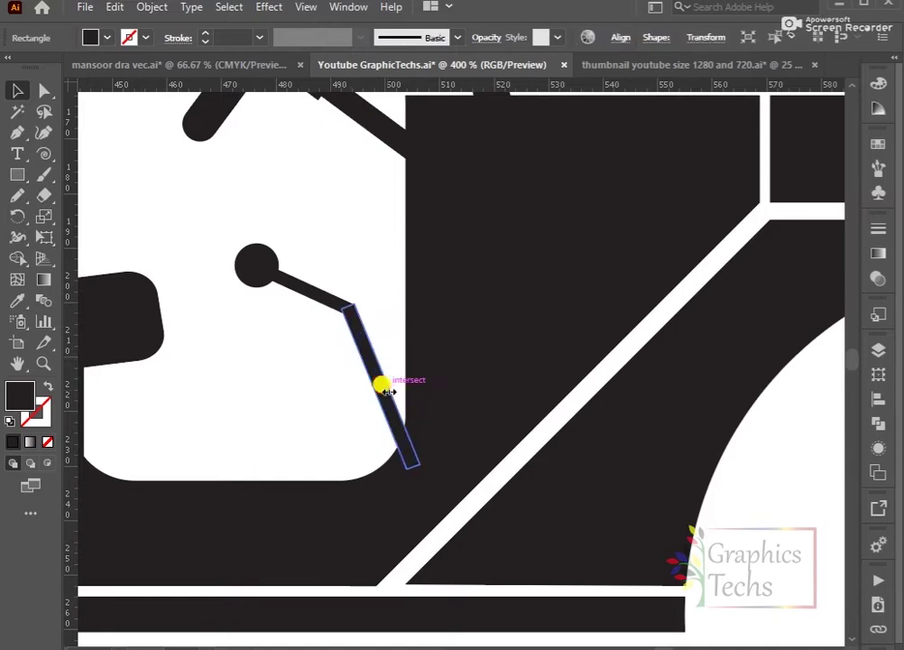
pyautogui.click(295, 369)
pyautogui.hotkey('ctrl', '-')
pyautogui.hotkey('ctrl', '-')
pyautogui.hotkey('ctrl', '-')
# Draw the triangular dashboard wedges between the hood and steering column
pyautogui.hotkey('ctrl', '+')
pyautogui.hotkey('ctrl', '+')
pyautogui.hotkey('ctrl', '+')
pyautogui.press('p')
pyautogui.click(327, 360)
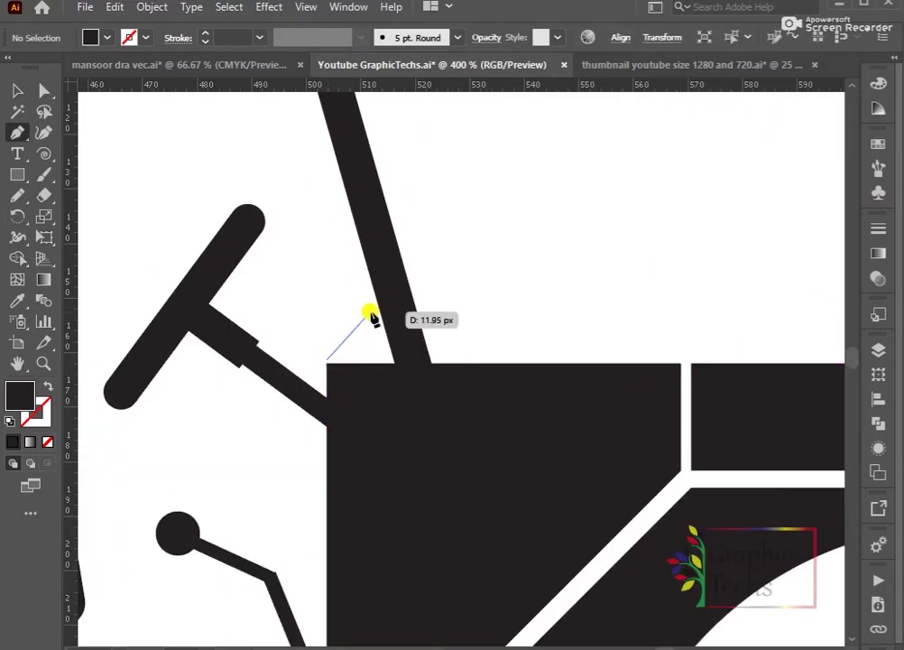
pyautogui.click(371, 316)
pyautogui.click(406, 365)
pyautogui.click(327, 359)
pyautogui.press('v')
pyautogui.click(298, 235)
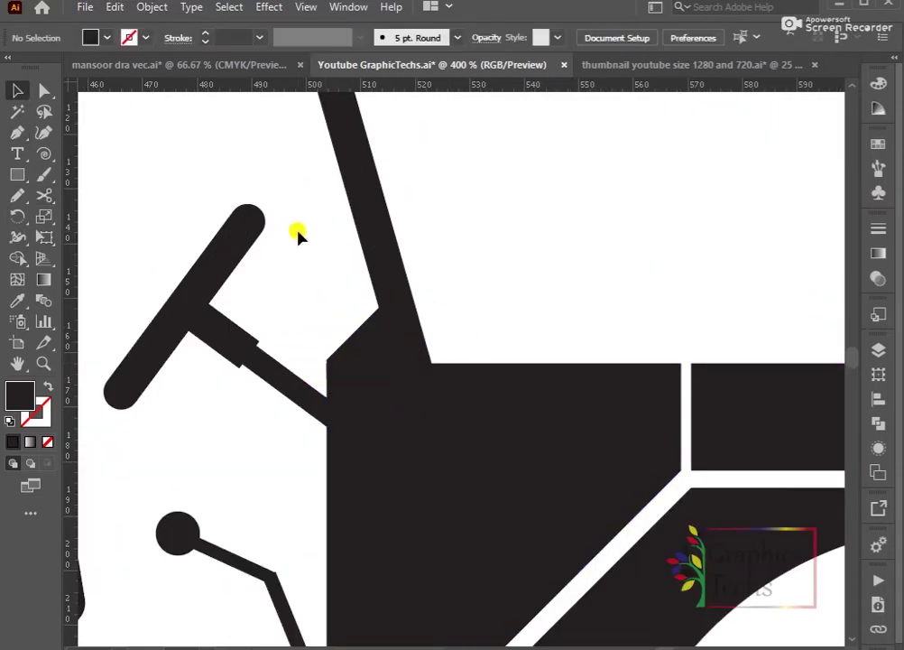
pyautogui.click(668, 359)
pyautogui.click(384, 305)
pyautogui.click(410, 383)
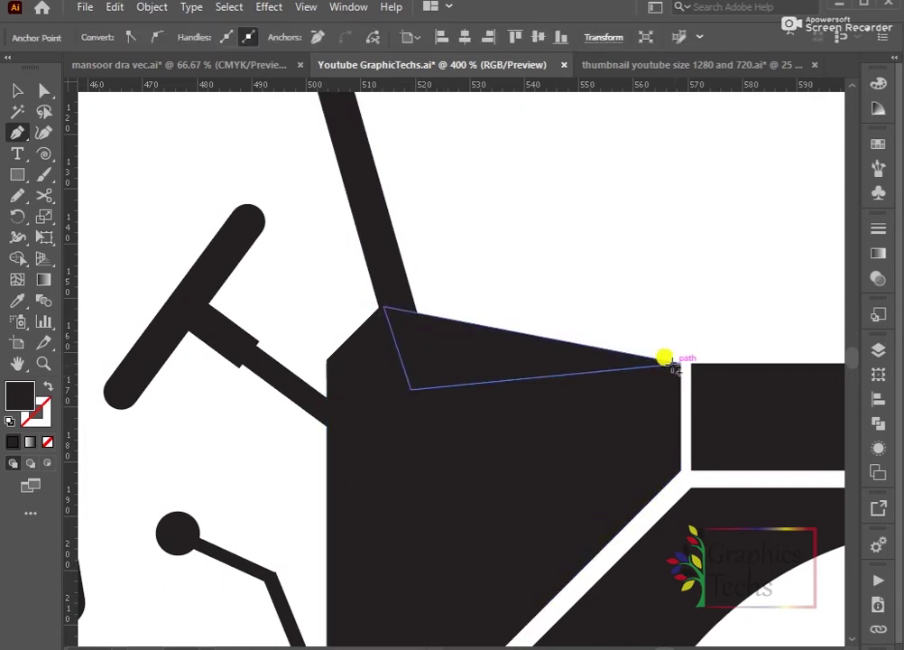
pyautogui.click(666, 357)
# Draw an outlined tyre circle over the rear wheel arch
pyautogui.hotkey('ctrl', '-')
pyautogui.hotkey('ctrl', '-')
pyautogui.hotkey('ctrl', '-')
pyautogui.press('l')
pyautogui.moveTo(314, 412); pyautogui.dragTo(405, 499)
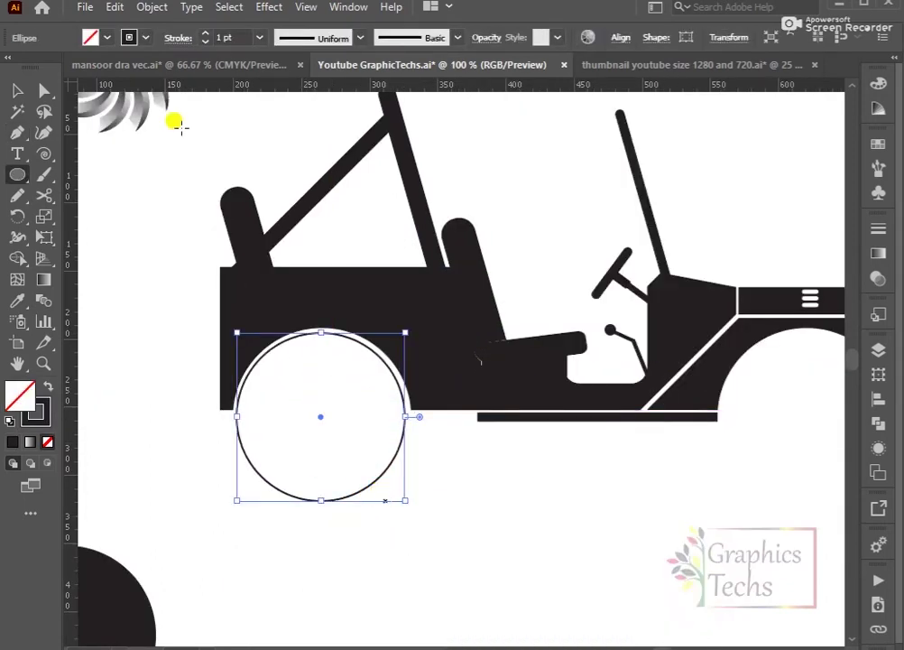
# Thicken the tyre circle's stroke, move it below the arch and draw smaller rings
pyautogui.click(206, 35)
pyautogui.moveTo(386, 462); pyautogui.dragTo(390, 507)
pyautogui.moveTo(325, 461); pyautogui.dragTo(361, 504)
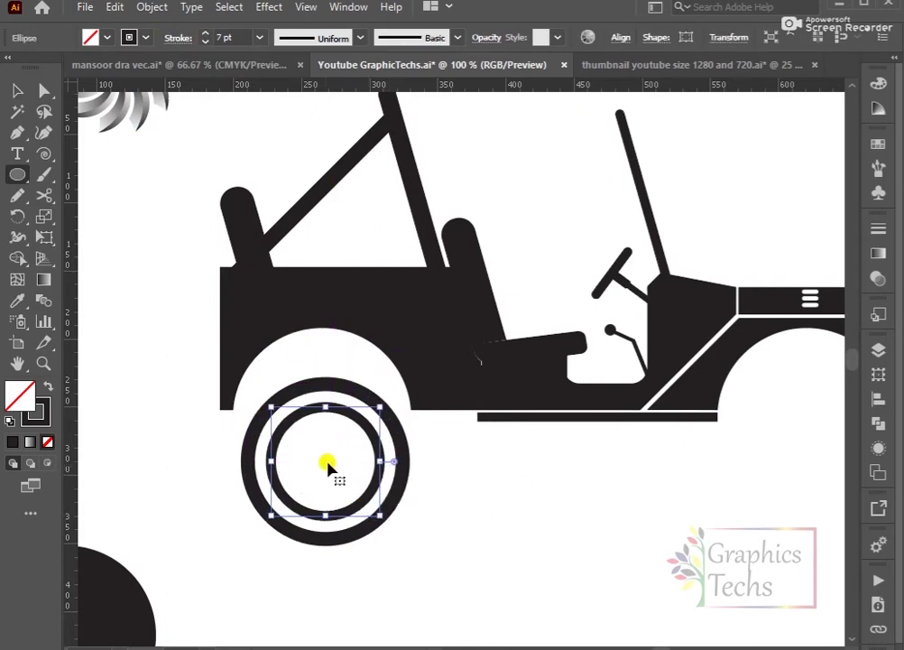
pyautogui.moveTo(502, 505); pyautogui.dragTo(560, 563)
pyautogui.press('v')
# Centre the rings horizontally and vertically with the Align options
pyautogui.moveTo(215, 490); pyautogui.dragTo(545, 601)
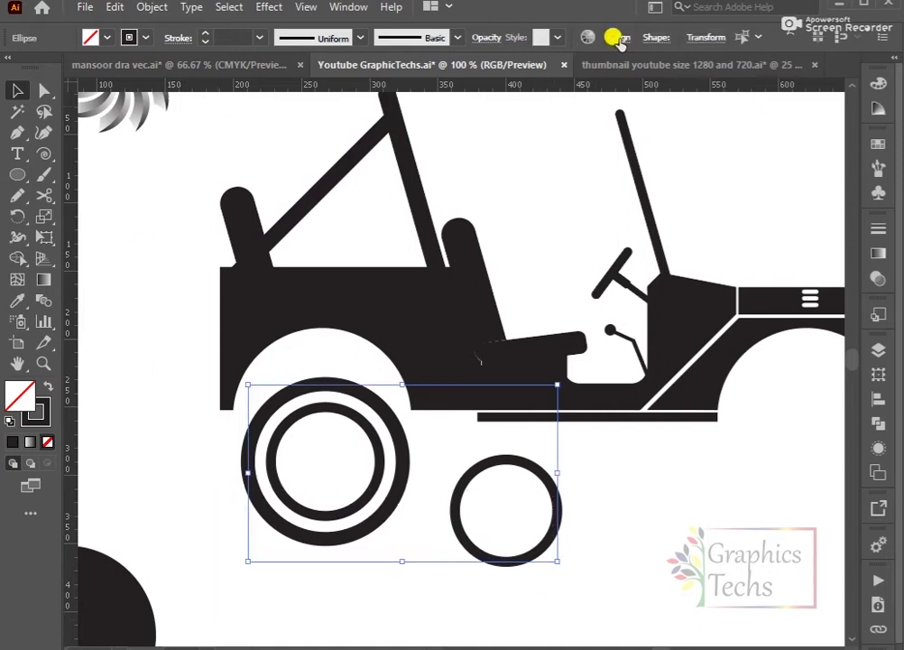
pyautogui.click(621, 38)
pyautogui.click(476, 86)
pyautogui.click(582, 86)
# Add a small inner ring and group all the tyre rings together
pyautogui.press('l')
pyautogui.moveTo(387, 478)
pyautogui.mouseDown()
pyautogui.moveTo(406, 511)
pyautogui.moveTo(424, 515)
pyautogui.mouseUp()
pyautogui.click(13, 89)
pyautogui.moveTo(271, 577); pyautogui.dragTo(406, 451)
pyautogui.click(152, 6)
pyautogui.click(252, 87)
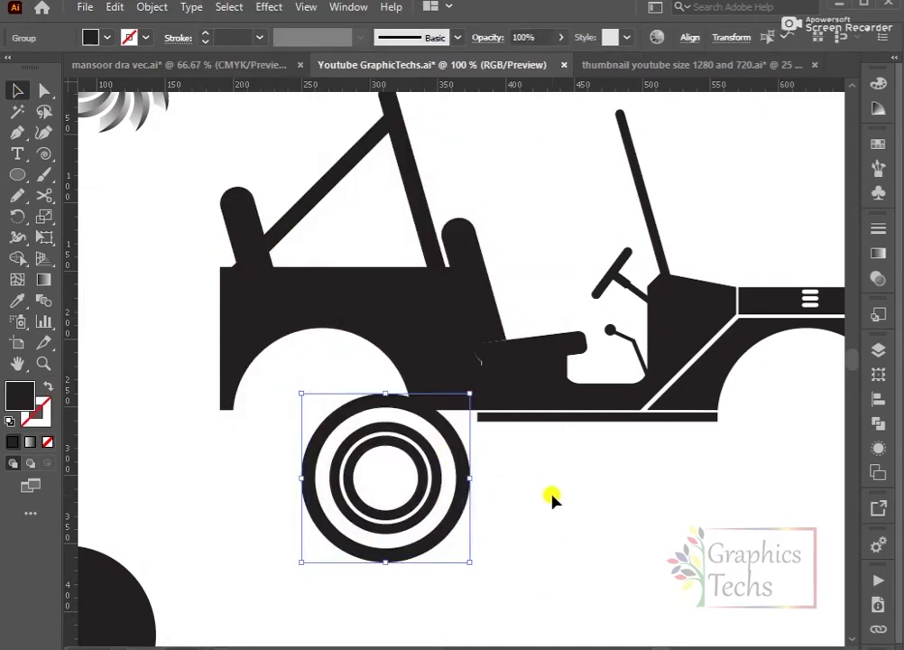
# Move the grouped tyre below the rear arch and add a solid centre circle
pyautogui.moveTo(456, 487); pyautogui.dragTo(392, 522)
pyautogui.click(174, 424)
pyautogui.moveTo(321, 507); pyautogui.dragTo(358, 548)
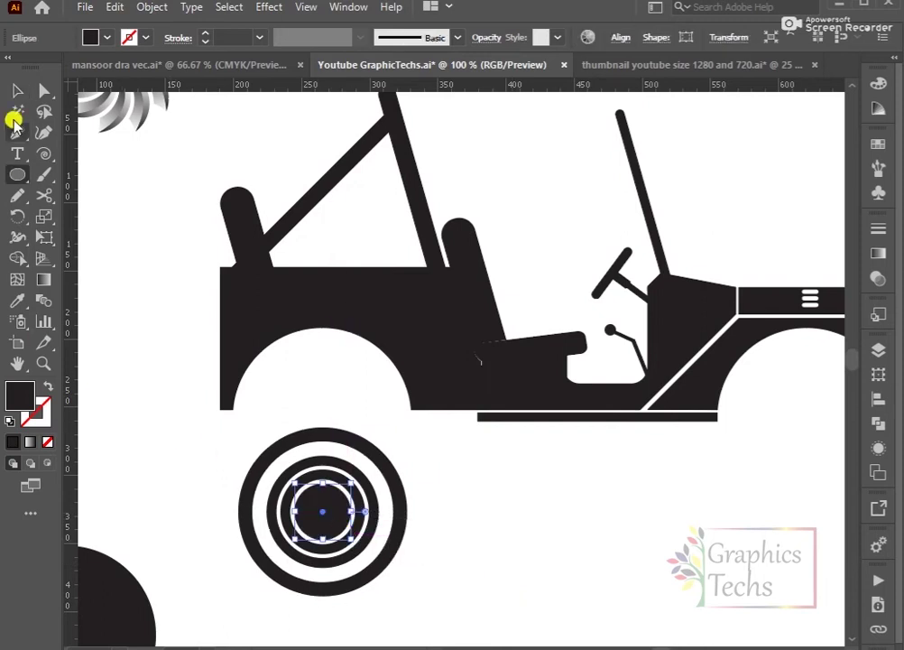
pyautogui.rightClick(323, 509)
# Draw a small tooth rectangle on top of the tyre
pyautogui.press('Escape')
pyautogui.hotkey('ctrl', '=')
pyautogui.hotkey('ctrl', '=')
pyautogui.press('m')
pyautogui.moveTo(328, 232); pyautogui.dragTo(375, 261)
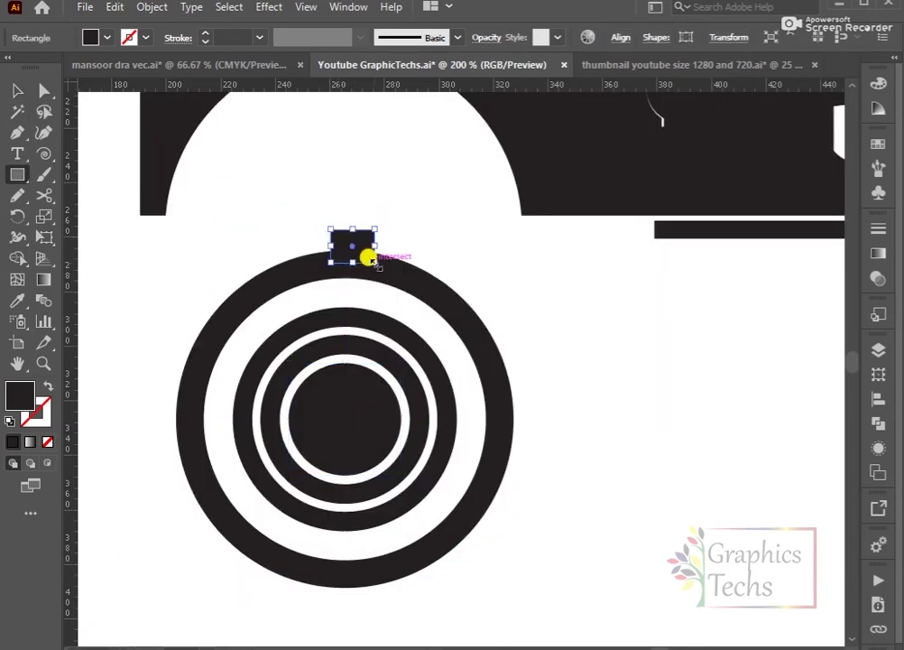
# Round the corners of the tooth rectangle
pyautogui.hotkey('ctrl', '=')
pyautogui.hotkey('ctrl', '=')
pyautogui.moveTo(359, 225)
pyautogui.mouseDown()
pyautogui.moveTo(334, 244)
pyautogui.moveTo(356, 265)
pyautogui.mouseUp()
pyautogui.hotkey('ctrl', 'shift', 'a')
pyautogui.scroll(-2, 375, 184)
pyautogui.click(375, 184)
# Rotate-copy the tooth around the tyre centre and repeat with Ctrl+D to ring it
pyautogui.hotkey('ctrl', '-')
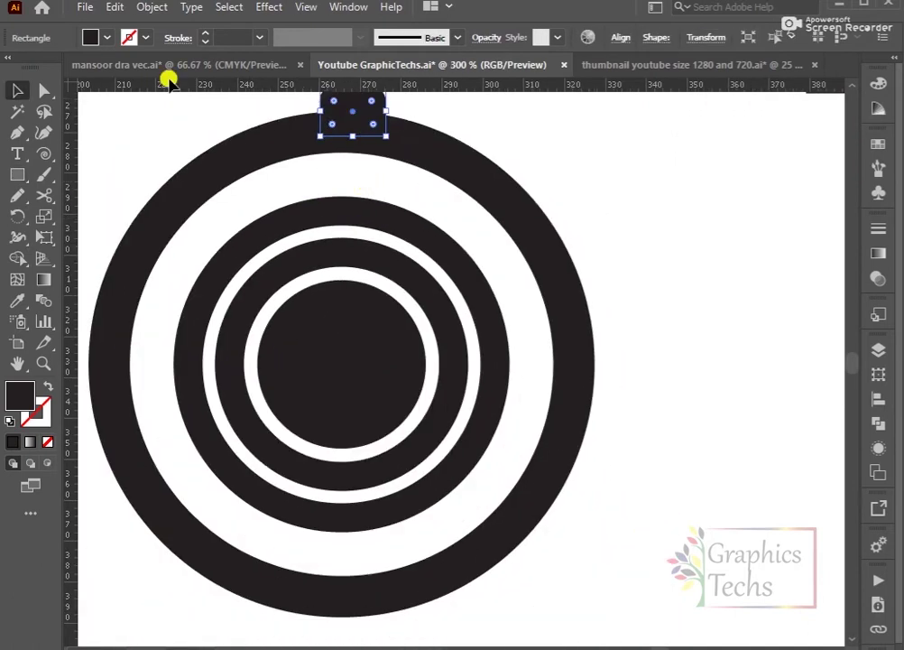
pyautogui.moveTo(356, 114); pyautogui.dragTo(468, 167)
pyautogui.hotkey('ctrl', 'd')
pyautogui.hotkey('ctrl', 'd')
pyautogui.hotkey('ctrl', 'd')
pyautogui.hotkey('ctrl', '-')
pyautogui.hotkey('ctrl', '-')
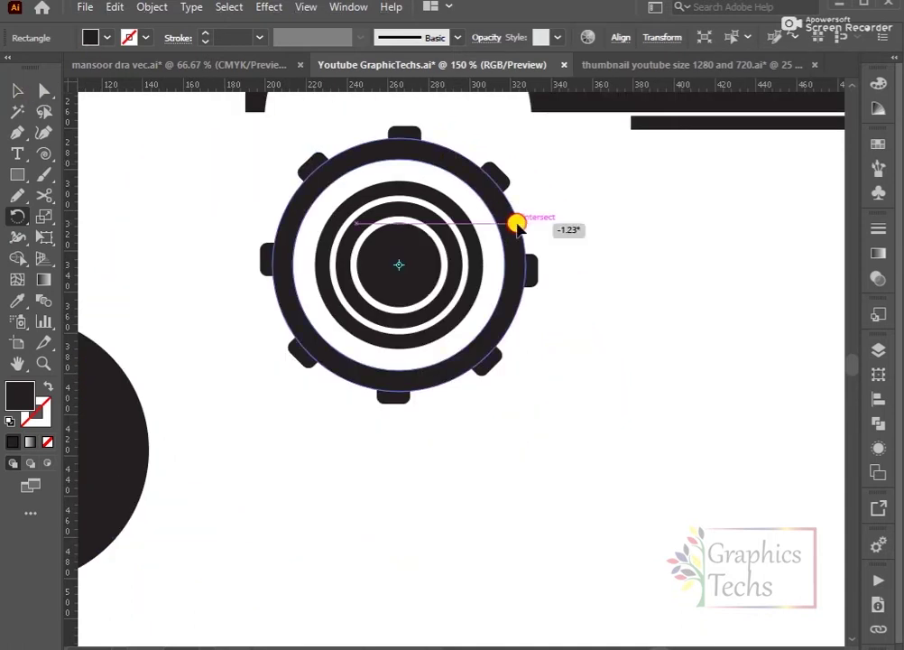
# Group the gear teeth and rotate a copy to fill the gaps between them
pyautogui.moveTo(607, 181); pyautogui.dragTo(485, 292)
pyautogui.hotkey('ctrl', 'g')
pyautogui.click(689, 37)
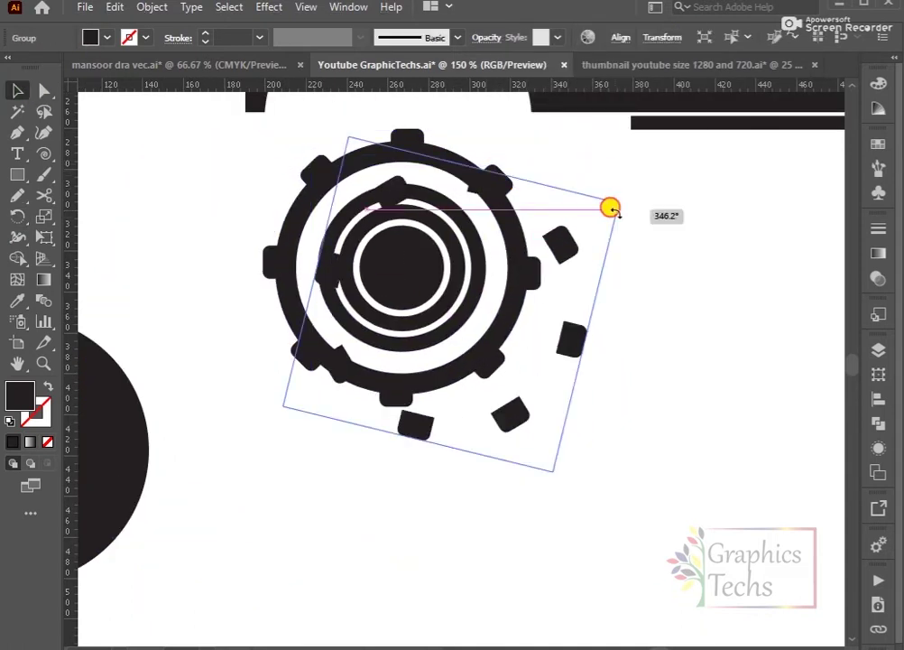
pyautogui.moveTo(559, 142)
pyautogui.mouseDown()
pyautogui.moveTo(602, 179)
pyautogui.moveTo(529, 178)
pyautogui.mouseUp()
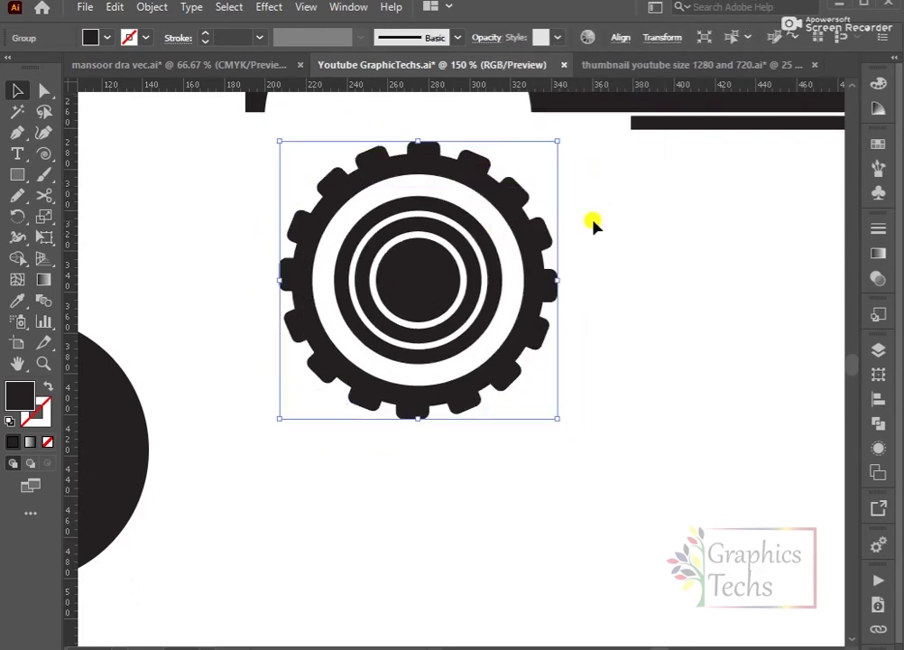
pyautogui.scroll(-1, 578, 231)
pyautogui.click(570, 240)
pyautogui.scroll(3, 620, 238)
# Draw a small rectangle beside the gear and taper its bottom into a petal
pyautogui.press('m')
pyautogui.moveTo(646, 218); pyautogui.dragTo(685, 293)
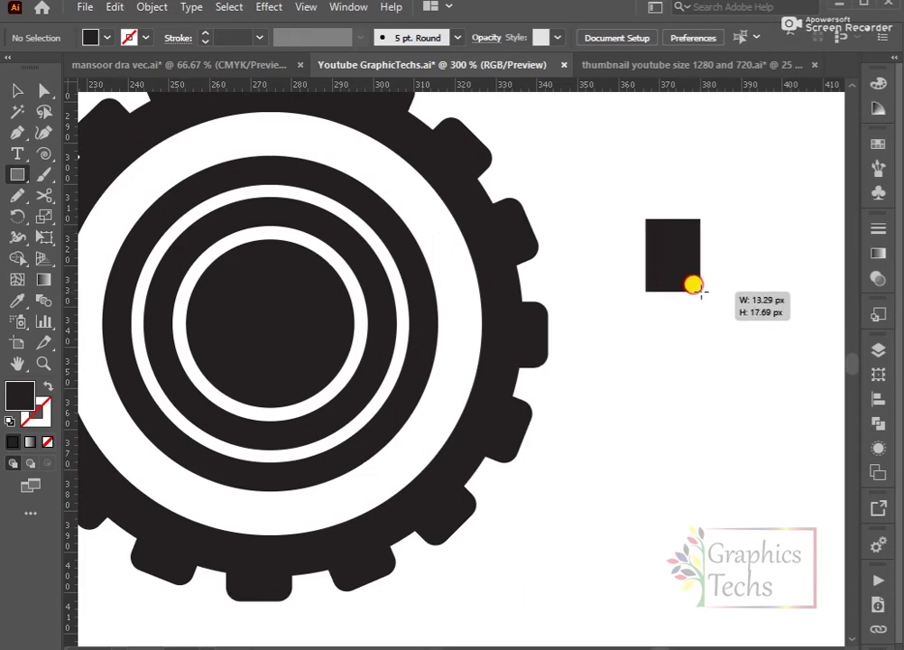
pyautogui.click(44, 90)
pyautogui.moveTo(614, 268); pyautogui.dragTo(740, 343)
pyautogui.click(44, 217)
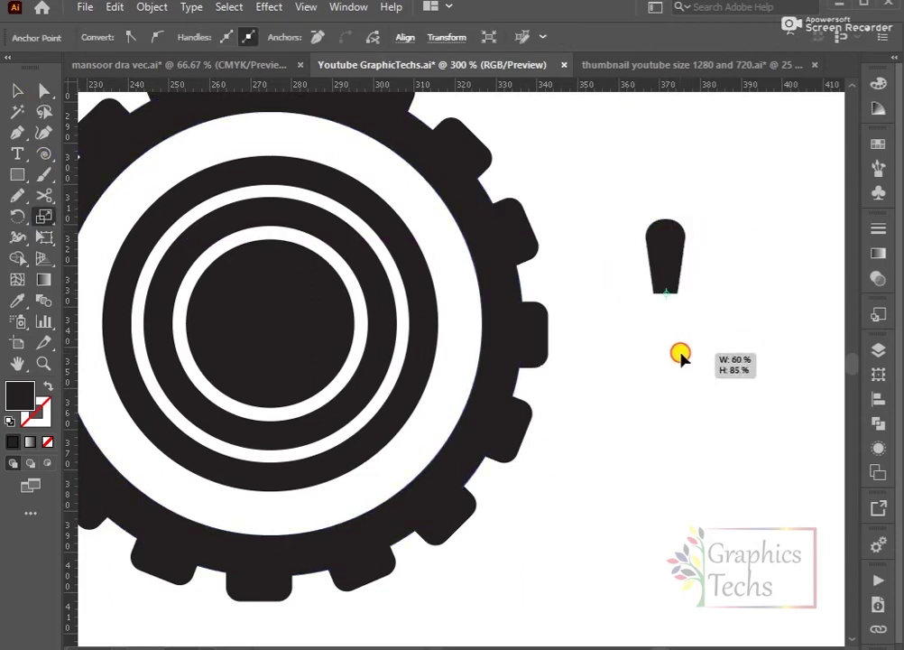
pyautogui.click(17, 90)
pyautogui.click(656, 254)
pyautogui.click(700, 292)
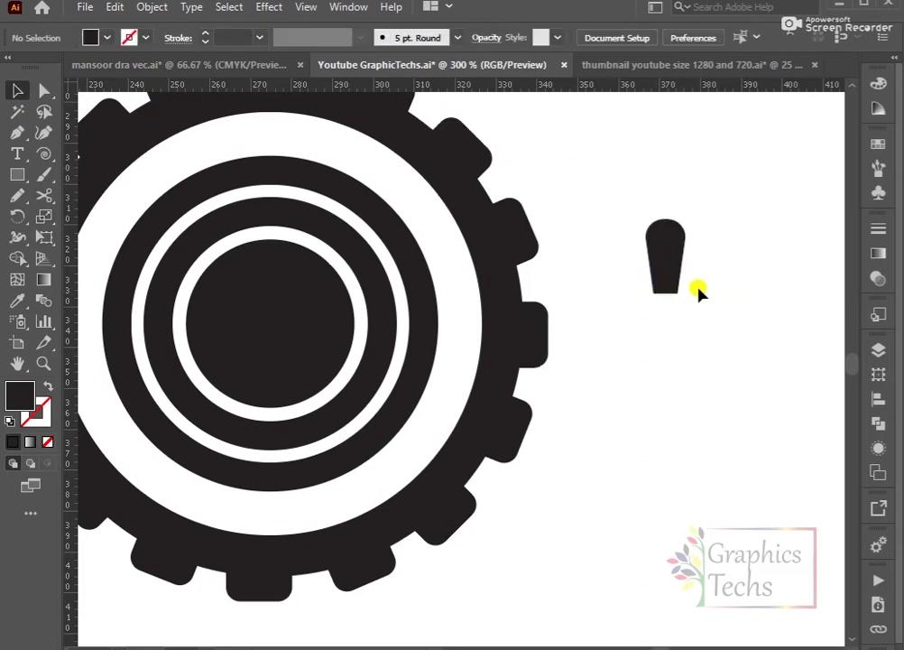
# Trim the circle off the petal and rotate-copy it at 90° into a four-petal cross
pyautogui.moveTo(601, 196); pyautogui.dragTo(749, 357)
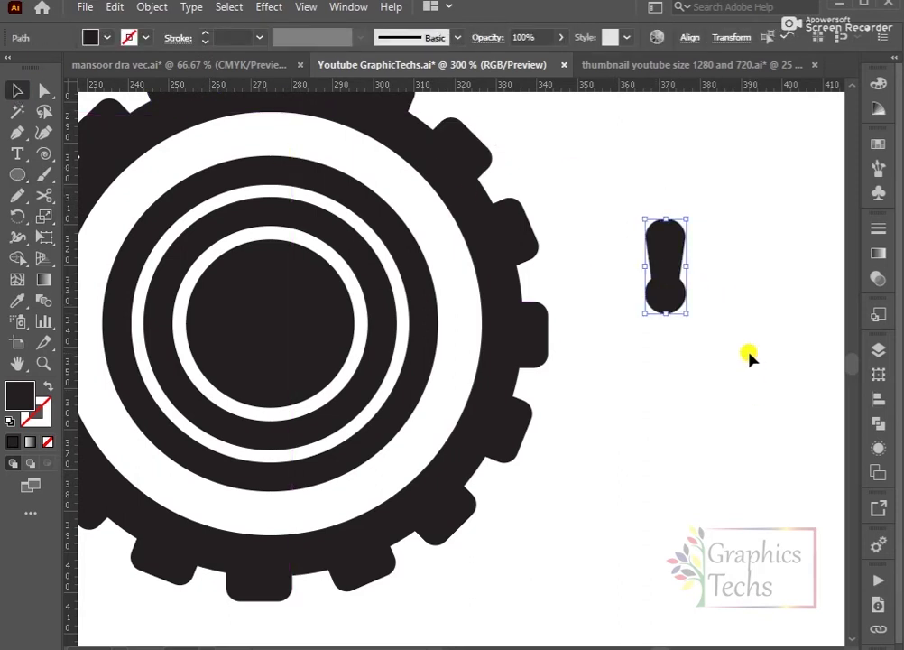
pyautogui.click(16, 262)
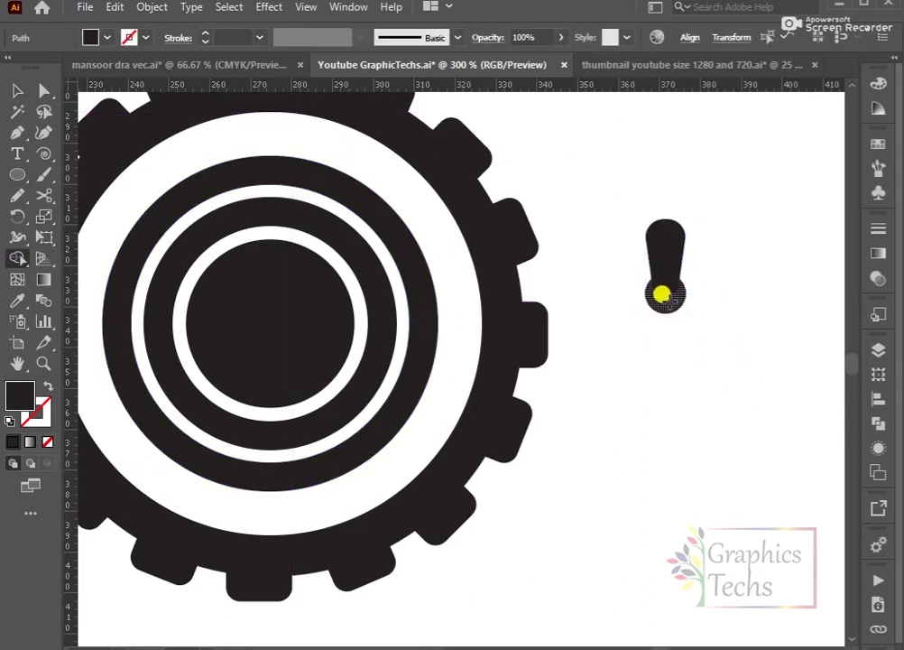
pyautogui.keyDown('alt'); pyautogui.click(665, 297); pyautogui.keyUp('alt')
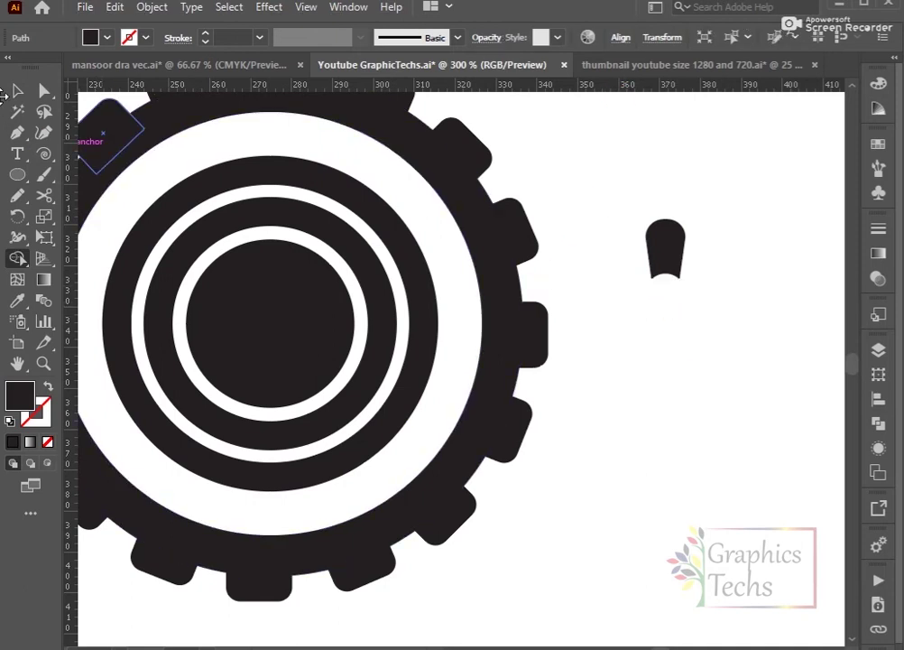
pyautogui.press('r')
pyautogui.moveTo(700, 294); pyautogui.dragTo(700, 296)
pyautogui.hotkey('ctrl', 'd')
pyautogui.hotkey('ctrl', 'd')
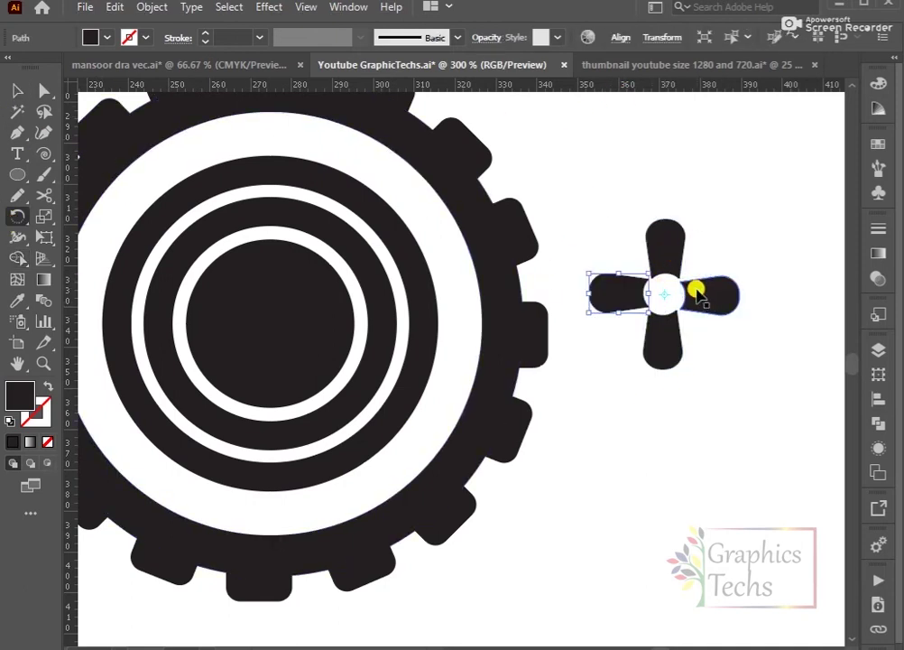
pyautogui.hotkey('ctrl', '-')
pyautogui.hotkey('ctrl', '-')
# Add a 45° rotated copy of the flower and centre both flowers inside the gear
pyautogui.moveTo(632, 272); pyautogui.dragTo(741, 277)
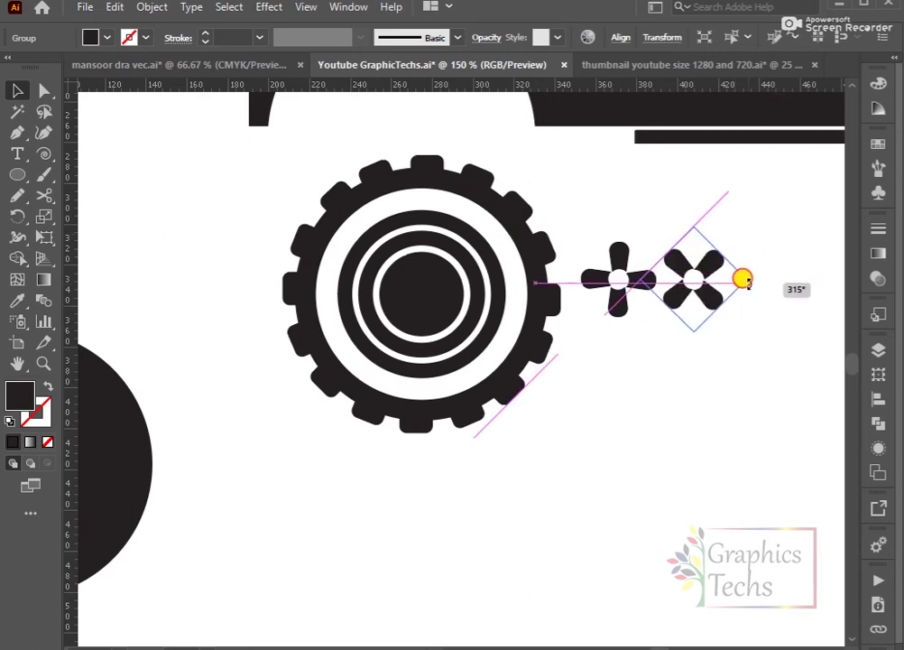
pyautogui.click(690, 38)
pyautogui.click(559, 93)
pyautogui.click(678, 295)
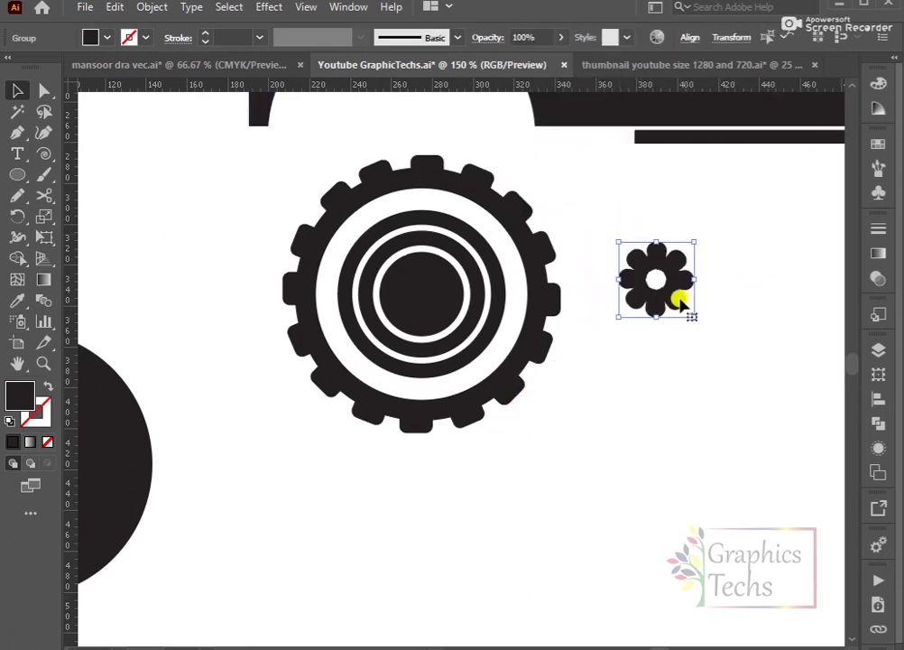
pyautogui.click(693, 289)
pyautogui.click(689, 38)
pyautogui.click(535, 95)
# Cut the flower's petals out of the gear tyre as holes with Shape Builder
pyautogui.moveTo(370, 203); pyautogui.dragTo(413, 247)
pyautogui.click(17, 257)
pyautogui.scroll(3, 480, 271)
pyautogui.keyDown('alt'); pyautogui.click(691, 266); pyautogui.keyUp('alt')
pyautogui.keyDown('alt'); pyautogui.click(666, 218); pyautogui.keyUp('alt')
pyautogui.keyDown('alt'); pyautogui.click(638, 203); pyautogui.keyUp('alt')
pyautogui.keyDown('alt'); pyautogui.click(586, 221); pyautogui.keyUp('alt')
pyautogui.keyDown('alt'); pyautogui.click(577, 271); pyautogui.keyUp('alt')
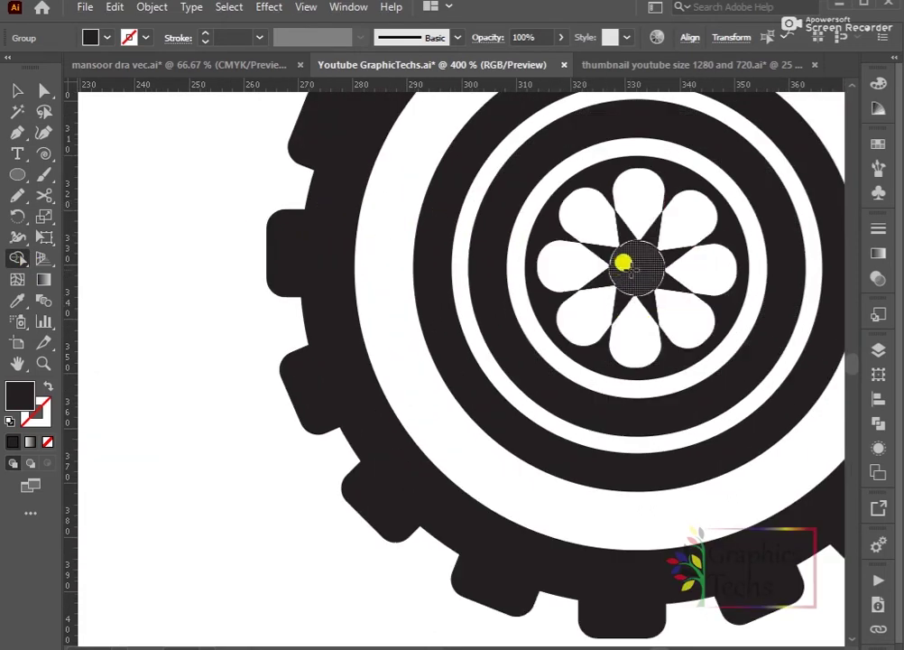
pyautogui.press('v')
pyautogui.hotkey('ctrl', '1')
# Move the tyre onto the rear wheel and place a copy on the front wheel
pyautogui.moveTo(433, 424); pyautogui.dragTo(273, 253)
pyautogui.hotkey('ctrl', '-')
pyautogui.hotkey('ctrl', '+')
pyautogui.moveTo(191, 355); pyautogui.dragTo(526, 354)
pyautogui.click(430, 181)
pyautogui.scroll(1, 271, 172)
pyautogui.click(18, 174)
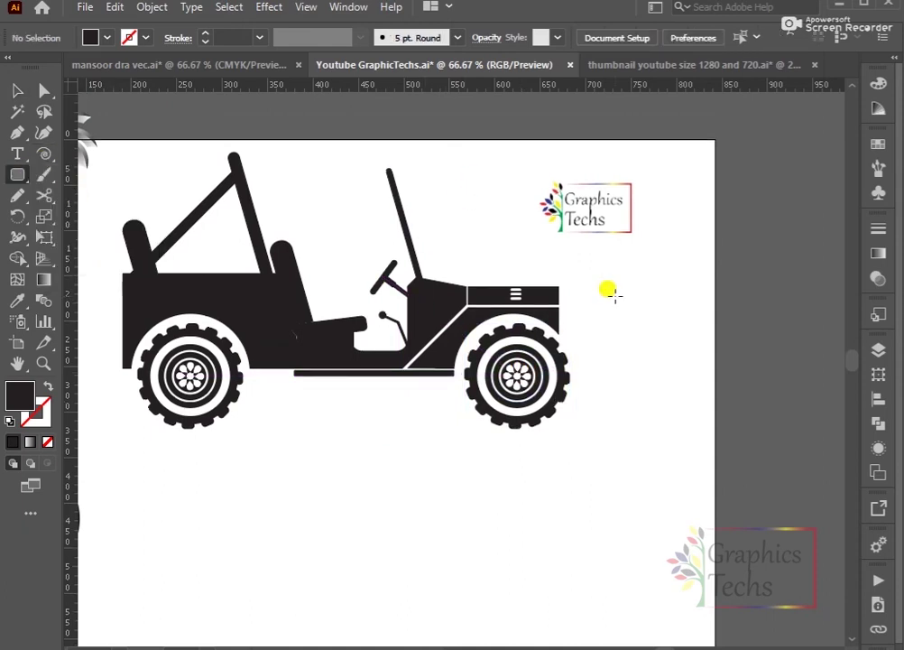
# Draw the tall rounded spare wheel, a flat rear step bar and a triangle brace
pyautogui.moveTo(582, 322); pyautogui.dragTo(621, 436)
pyautogui.hotkey('ctrl', '+')
pyautogui.moveTo(510, 437); pyautogui.dragTo(384, 458)
pyautogui.press('p')
pyautogui.click(478, 430)
pyautogui.click(403, 429)
pyautogui.click(474, 364)
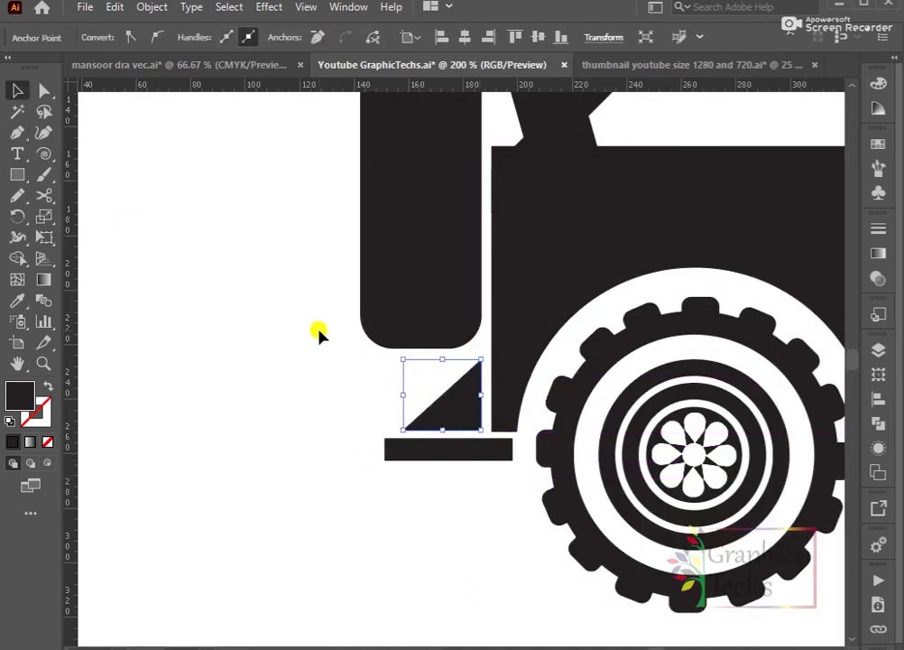
pyautogui.hotkey('ctrl', 'shift', 'a')
pyautogui.hotkey('ctrl', '1')
# Turn an ellipse into a half-round cap by deleting its left anchor and fit it to the front
pyautogui.press('l')
pyautogui.moveTo(754, 365); pyautogui.dragTo(793, 411)
pyautogui.hotkey('ctrl', '+')
pyautogui.hotkey('ctrl', '+')
pyautogui.click(654, 323)
pyautogui.press('Delete')
pyautogui.press('v')
pyautogui.moveTo(761, 309); pyautogui.dragTo(591, 248)
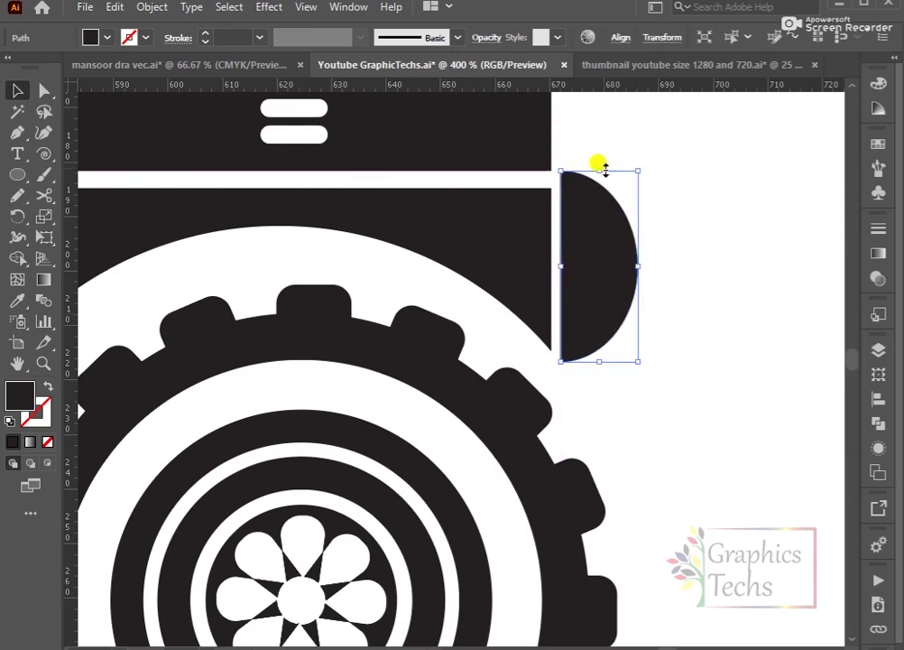
pyautogui.moveTo(599, 169); pyautogui.dragTo(585, 222)
pyautogui.rightClick(696, 189)
pyautogui.scroll(-3, 582, 387)
pyautogui.moveTo(590, 339); pyautogui.dragTo(578, 330)
pyautogui.hotkey('ctrl', 'shift', 'a')
# Draw the L-shaped front bumper bracket with a tall thin bumper bar
pyautogui.press('p')
pyautogui.click(610, 403)
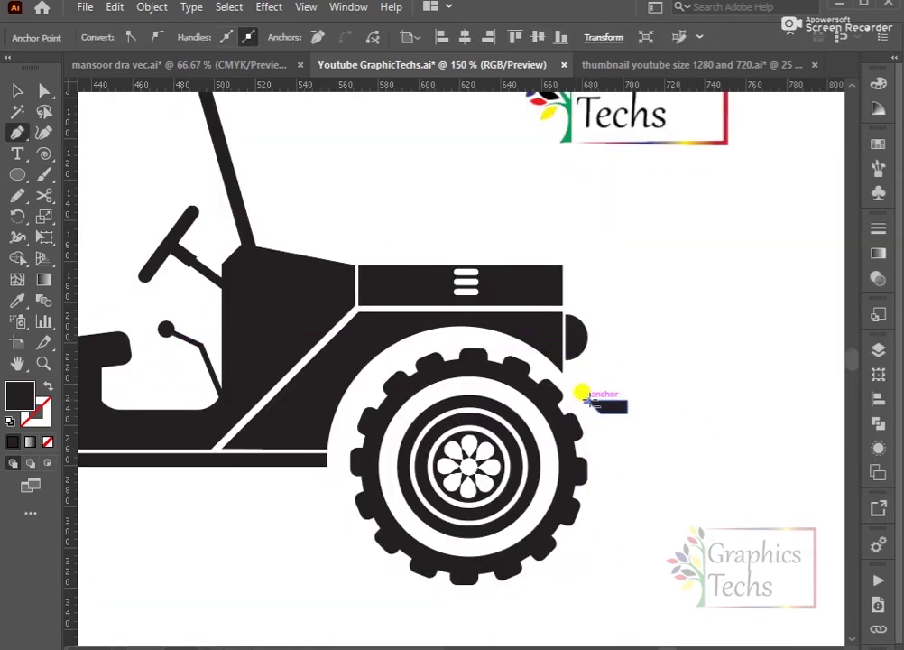
pyautogui.press('m')
pyautogui.moveTo(641, 431); pyautogui.dragTo(630, 348)
pyautogui.press('v')
pyautogui.hotkey('ctrl', 'shift', 'a')
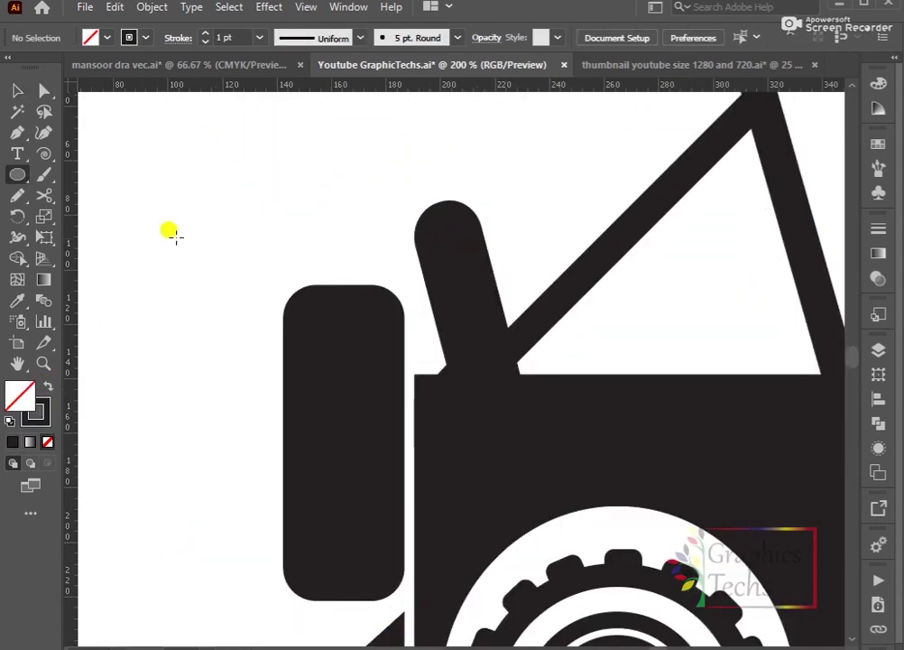
# Draw a flat lid ellipse and a tall ellipse below it, and select both
pyautogui.moveTo(198, 190); pyautogui.dragTo(254, 219)
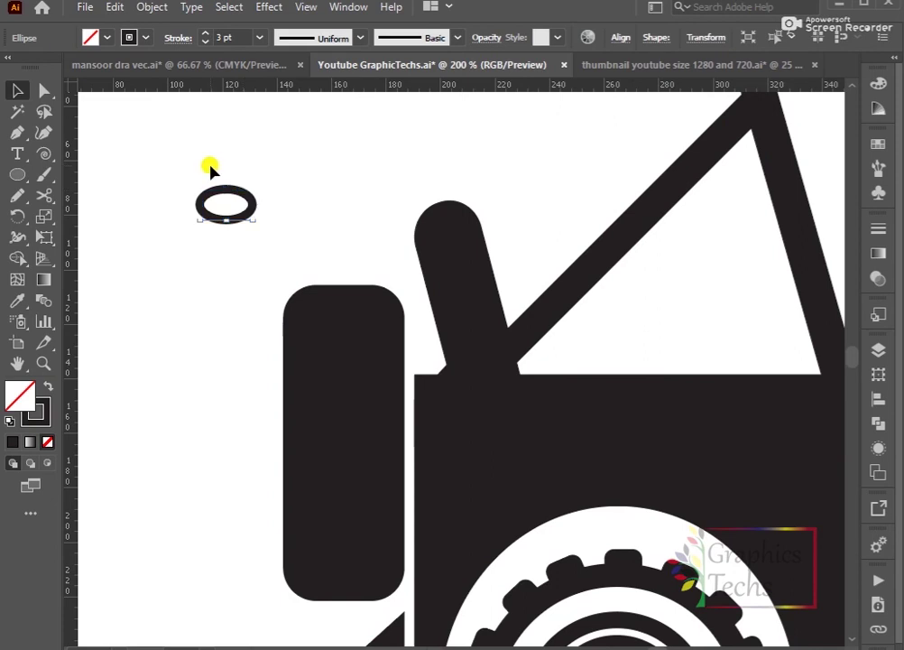
pyautogui.moveTo(196, 213)
pyautogui.mouseDown()
pyautogui.moveTo(242, 263)
pyautogui.moveTo(253, 221)
pyautogui.mouseUp()
pyautogui.press('v')
pyautogui.click(297, 187)
pyautogui.keyDown('shift'); pyautogui.click(222, 182); pyautogui.keyUp('shift')
# Expand the two ellipse outlines into filled shapes with Object > Expand
pyautogui.click(152, 7)
pyautogui.click(232, 208)
pyautogui.press('Return')
pyautogui.click(177, 225)
pyautogui.click(215, 242)
# Remove the cap's overlap regions with Shape Builder and move it onto the rear body
pyautogui.hotkey('shift', 'm')
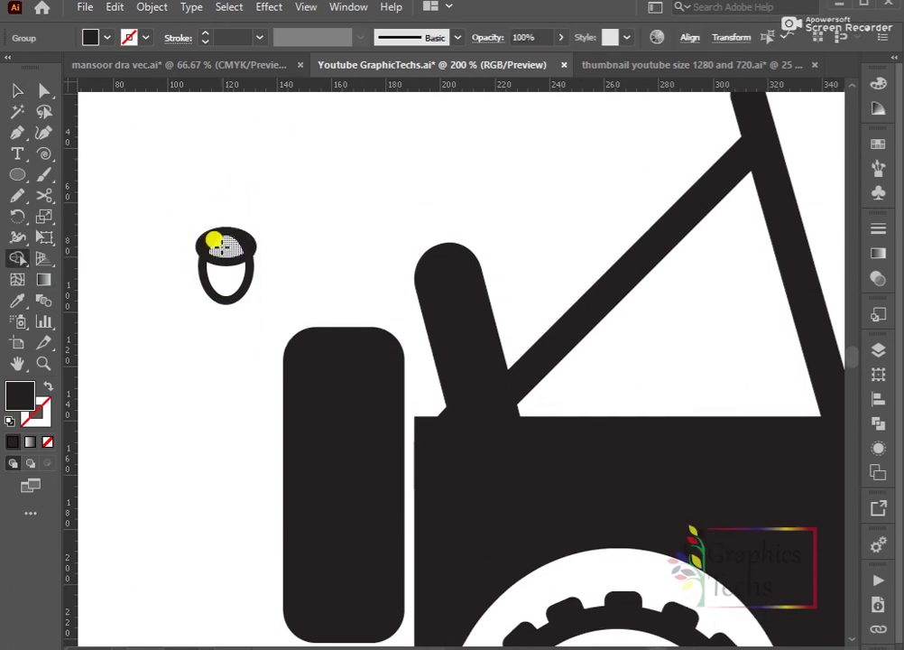
pyautogui.scroll(5, 216, 241)
pyautogui.keyDown('alt'); pyautogui.click(160, 269); pyautogui.keyUp('alt')
pyautogui.keyDown('alt'); pyautogui.click(361, 248); pyautogui.keyUp('alt')
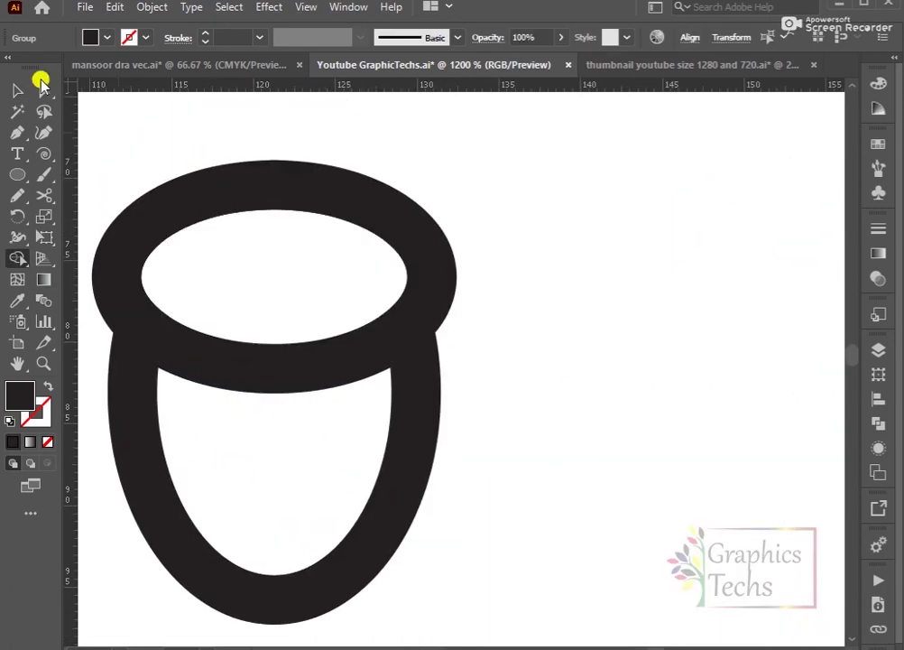
pyautogui.press('v')
pyautogui.scroll(-8, 321, 232)
pyautogui.hotkey('ctrl', 'shift', 'F9')
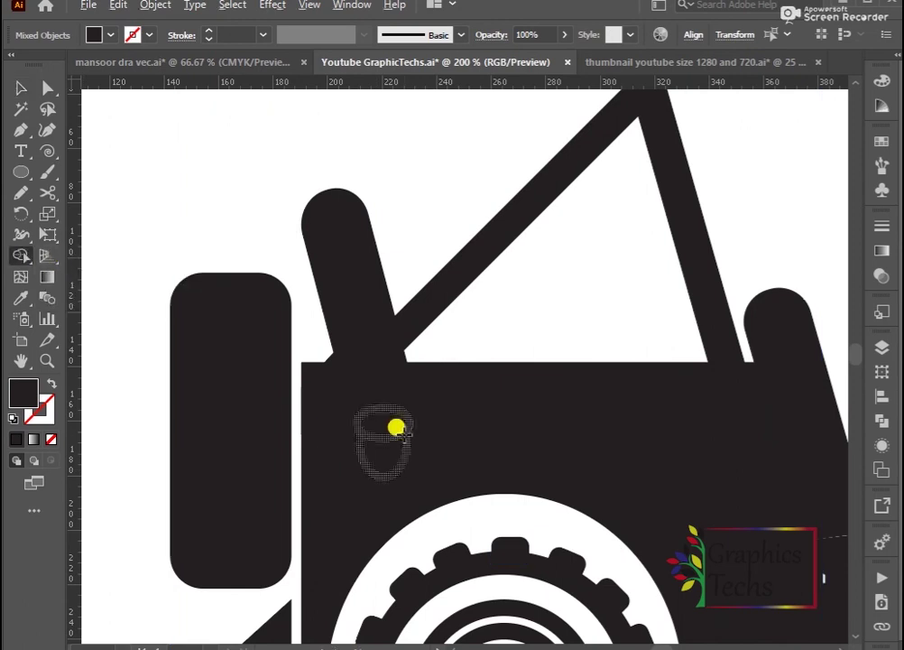
pyautogui.moveTo(329, 245); pyautogui.dragTo(395, 448)
pyautogui.hotkey('ctrl', '-')
pyautogui.hotkey('ctrl', '-')
pyautogui.hotkey('ctrl', '-')
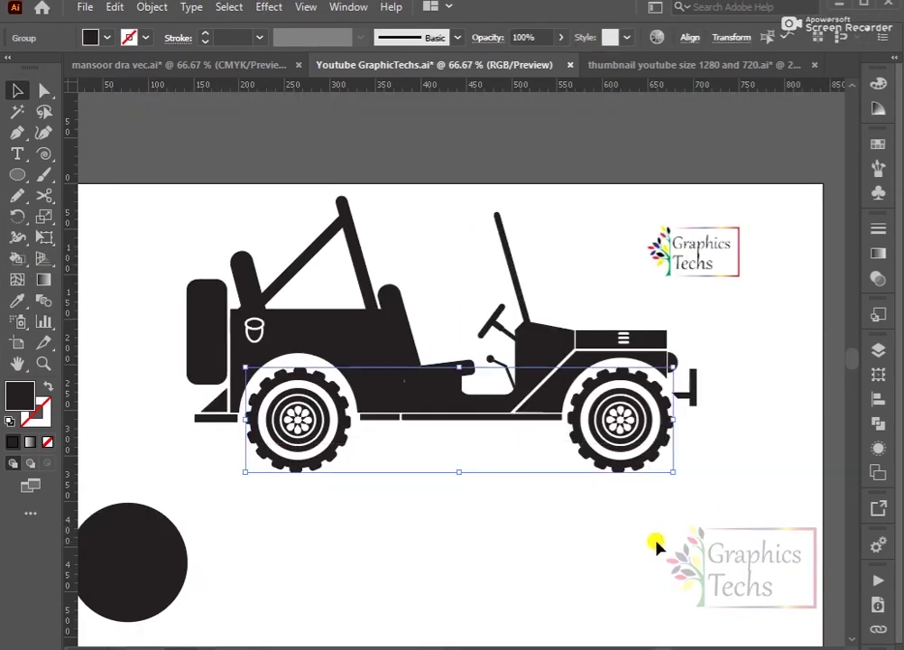
# Fill the rear wheel region black with Live Paint, then deselect the artwork
pyautogui.click(20, 265)
pyautogui.click(316, 386)
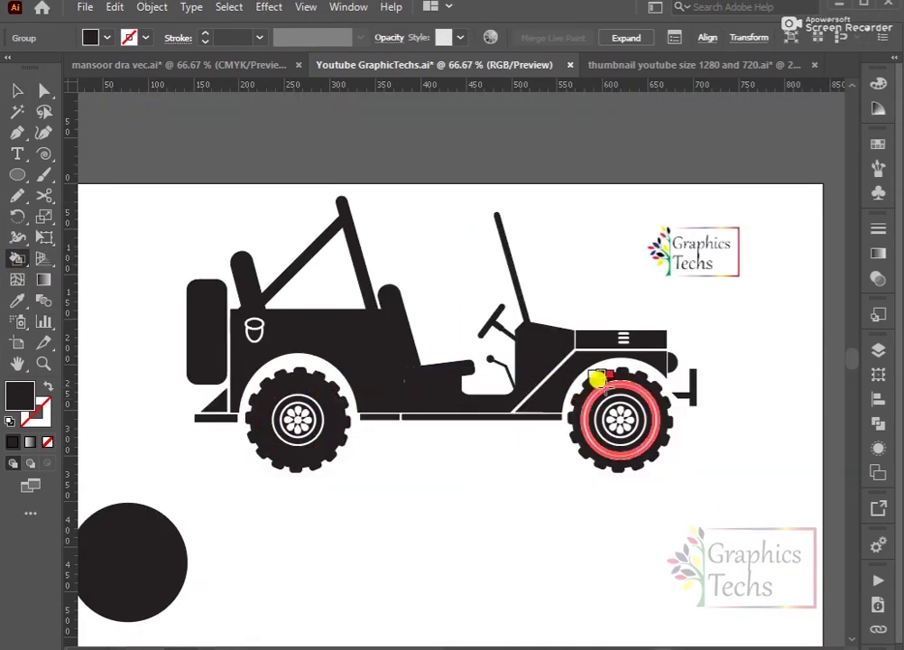
pyautogui.click(17, 93)
pyautogui.click(196, 258)
# Select the body pieces and spare wheel, and merge the fuel cap regions into the body
pyautogui.scroll(3, 196, 258)
pyautogui.moveTo(405, 326); pyautogui.dragTo(550, 481)
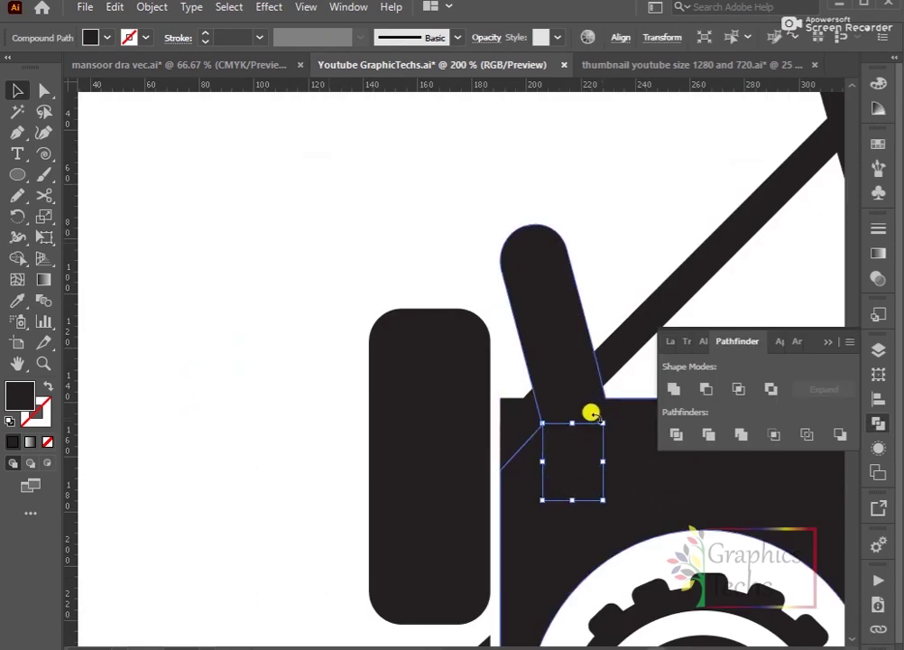
pyautogui.moveTo(388, 236); pyautogui.dragTo(541, 475)
pyautogui.moveTo(276, 212); pyautogui.dragTo(495, 431)
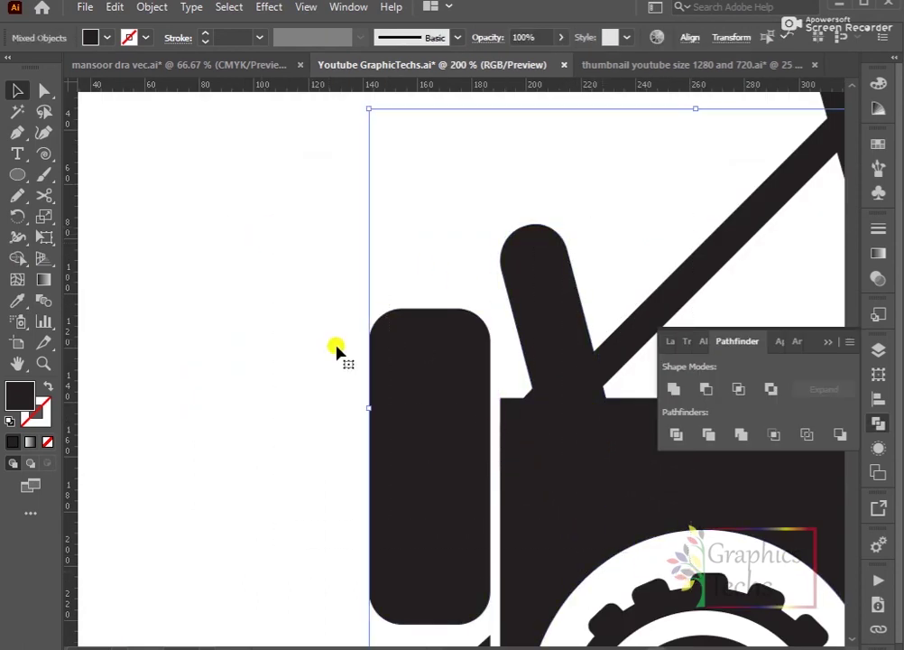
pyautogui.scroll(4, 532, 453)
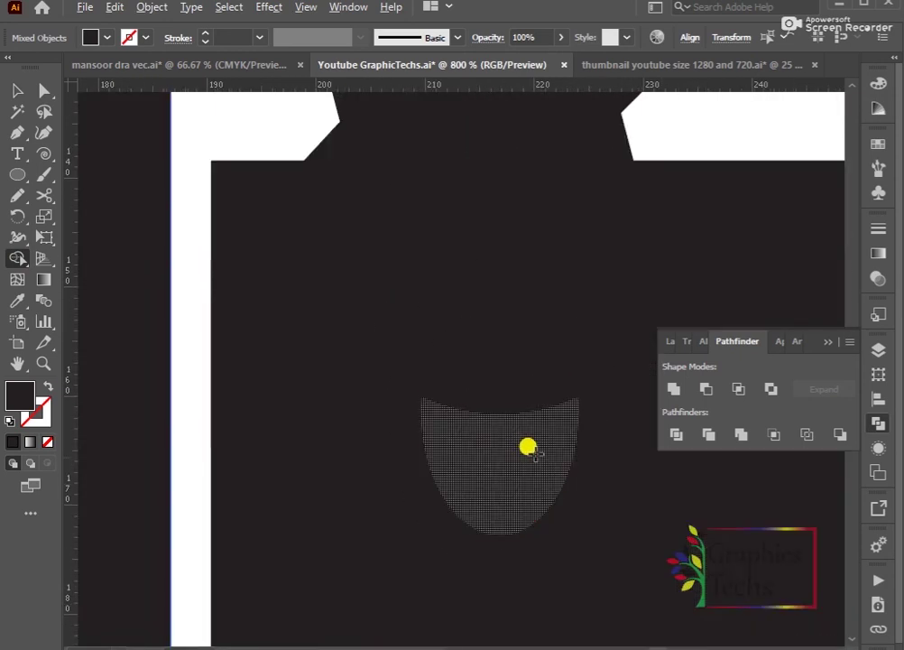
pyautogui.moveTo(535, 399); pyautogui.dragTo(565, 374)
# Convert the entire selected jeep into a single Live Paint group and deselect it
pyautogui.scroll(-3, 509, 387)
pyautogui.scroll(-3, 293, 272)
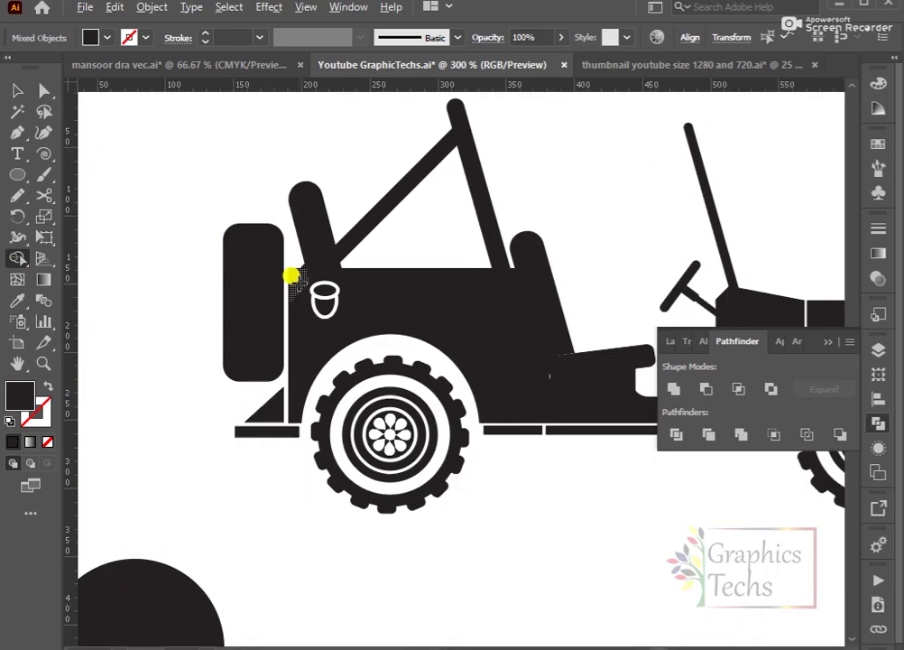
pyautogui.scroll(-1, 187, 168)
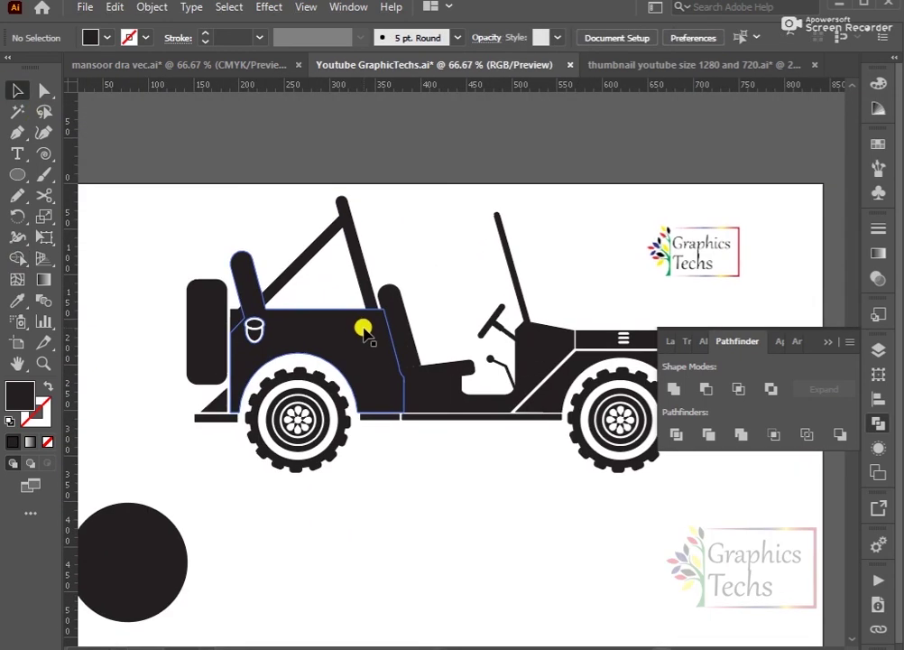
pyautogui.click(364, 327)
pyautogui.click(17, 258)
pyautogui.click(56, 279)
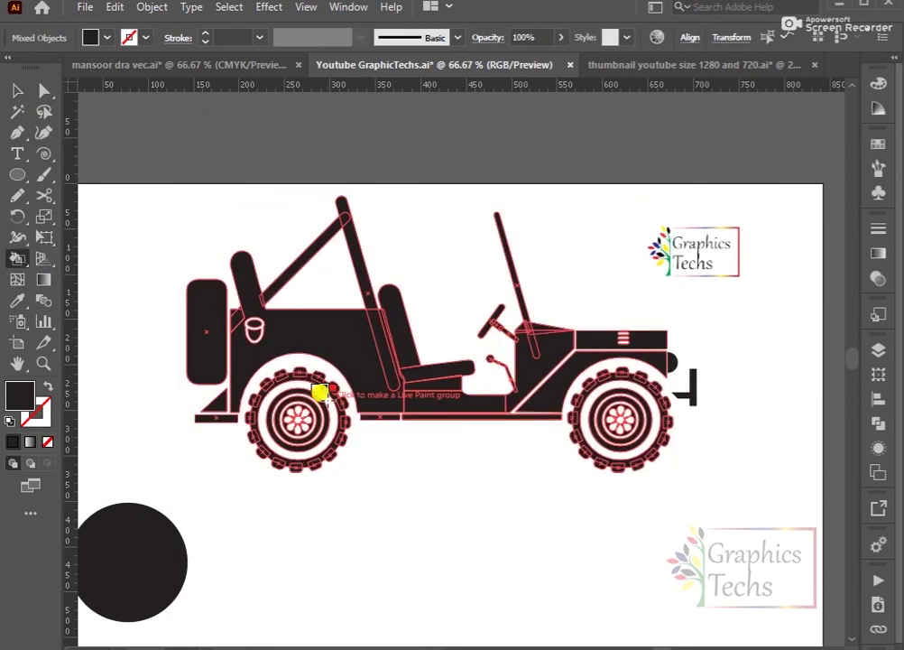
pyautogui.click(323, 396)
pyautogui.click(15, 93)
pyautogui.click(120, 227)
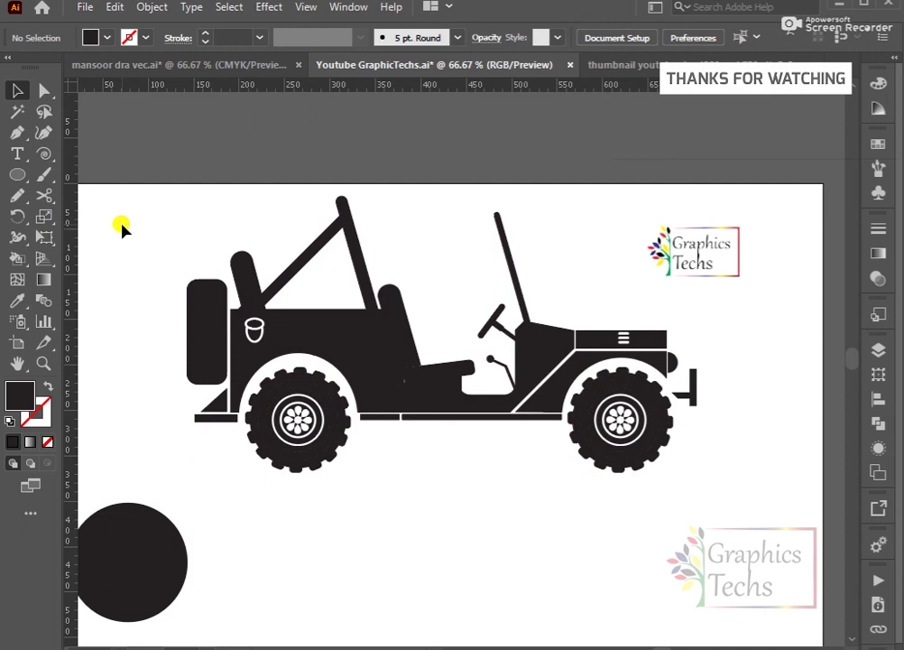